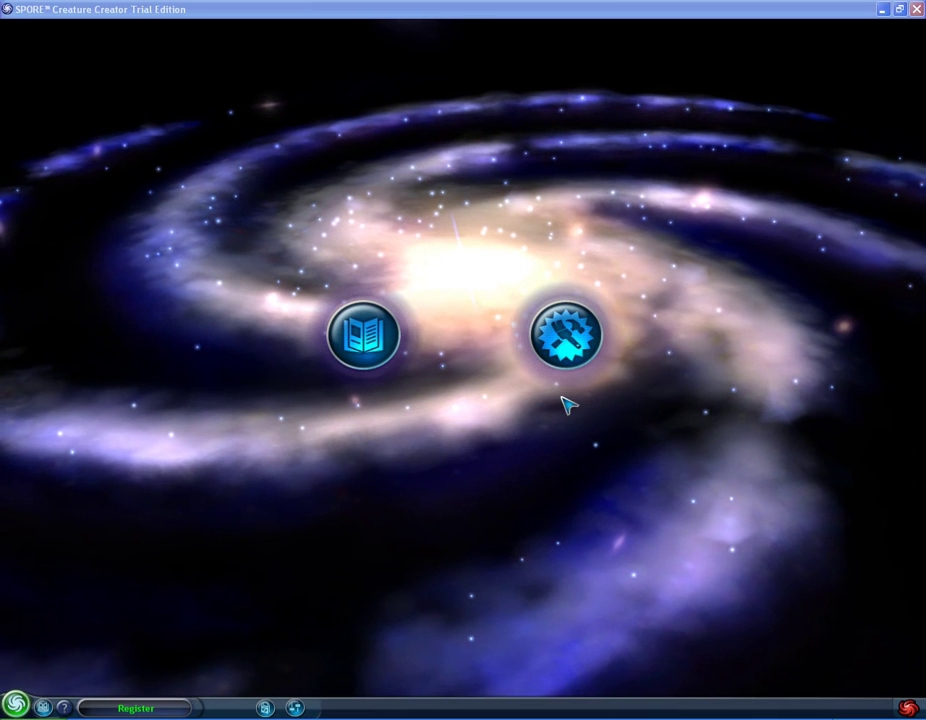
Open the creature editor and arch the middle of the blank body's spine upwards.
click(566, 333)
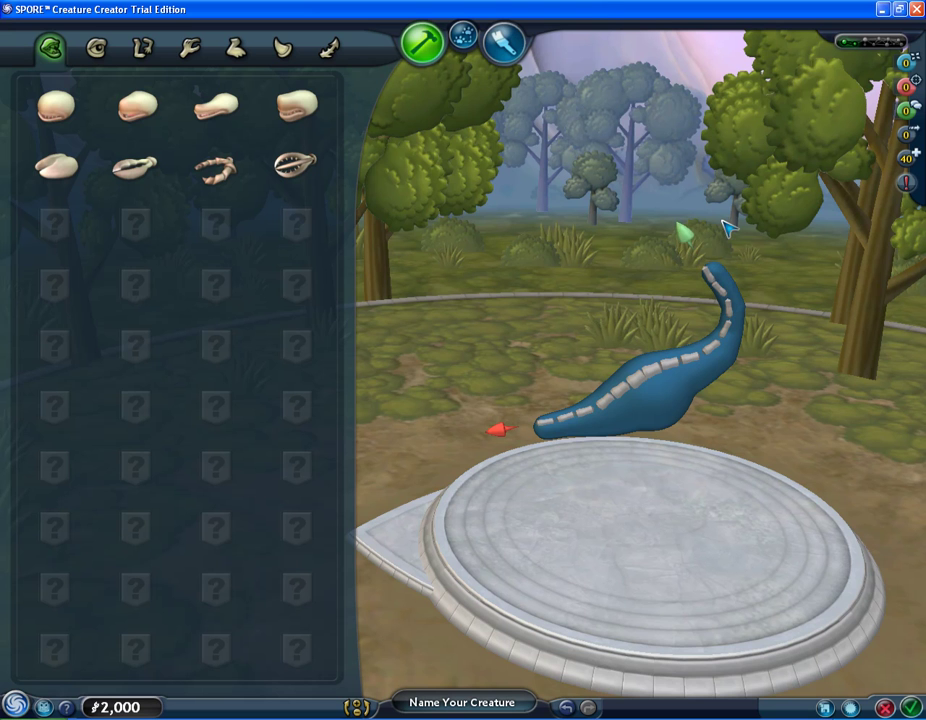
drag(683, 316, 492, 520)
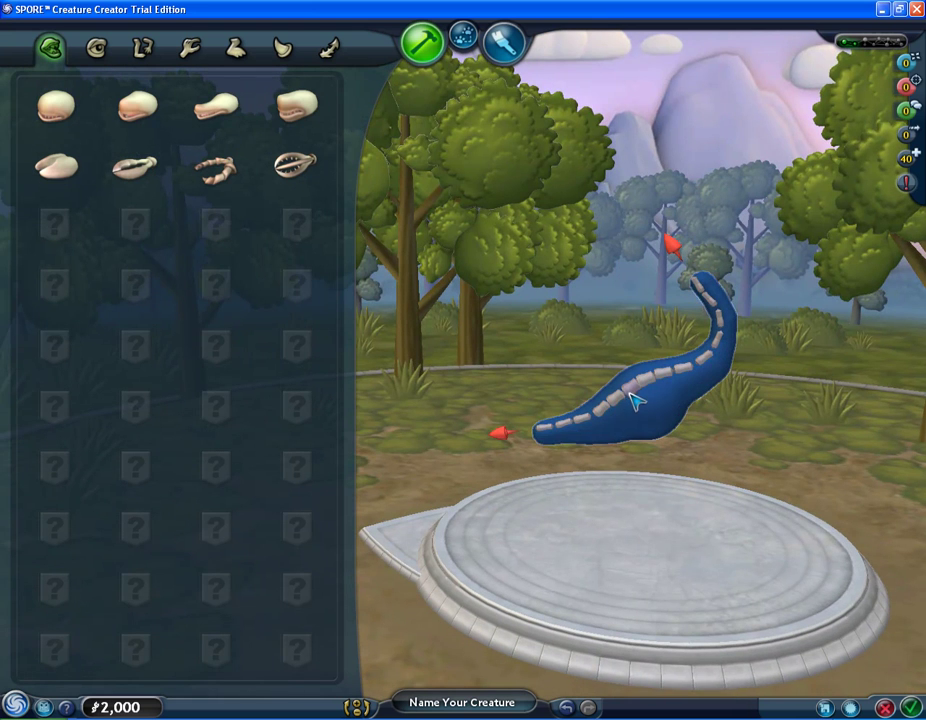
drag(523, 533, 660, 548)
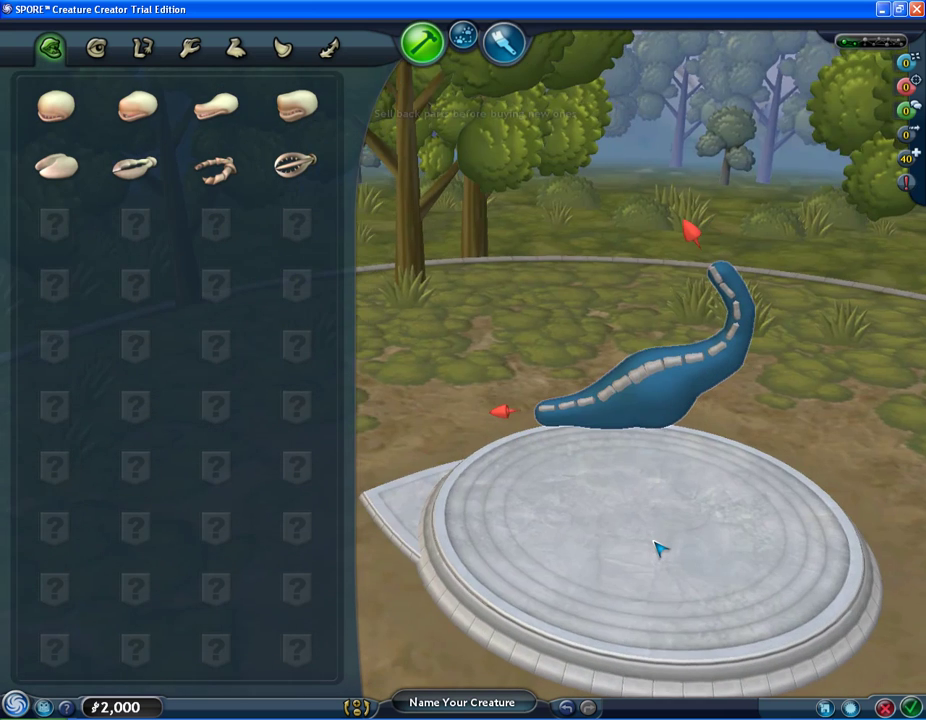
drag(622, 390, 634, 325)
drag(604, 506, 622, 386)
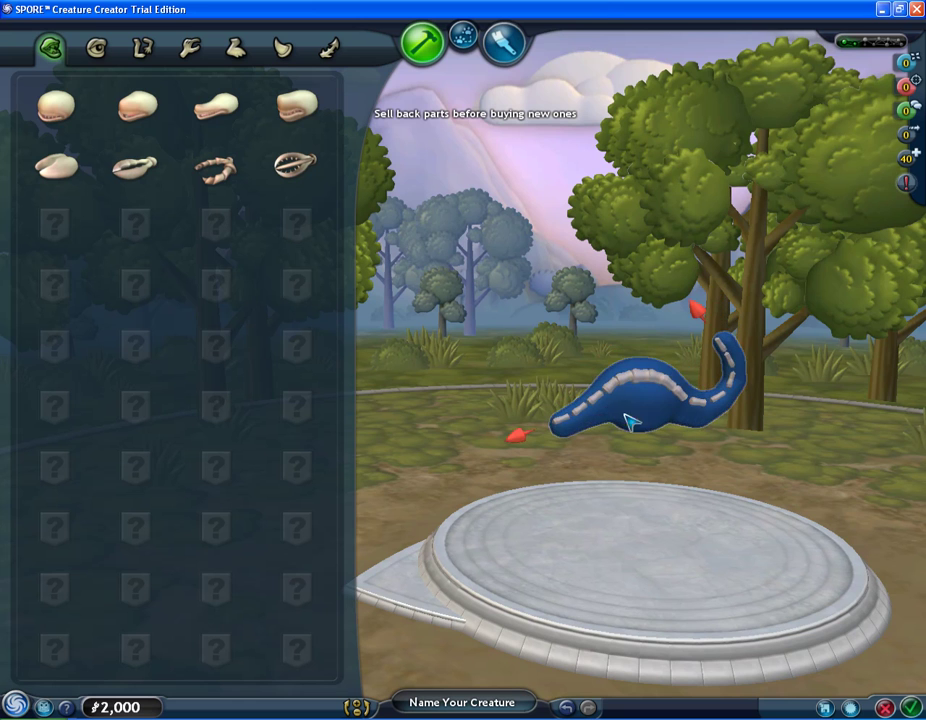
drag(639, 449, 662, 554)
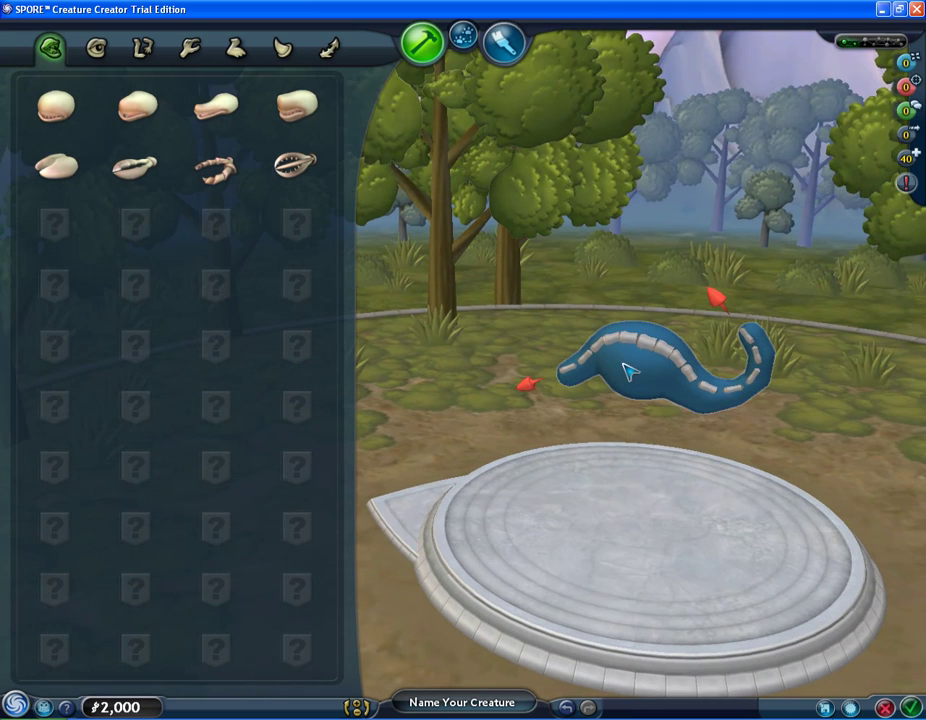
Adjust the curve of the arched back and straighten the curled tail end so it points backwards horizontally.
drag(594, 347, 608, 331)
drag(510, 502, 730, 490)
drag(661, 369, 645, 393)
drag(692, 486, 666, 511)
drag(587, 510, 620, 508)
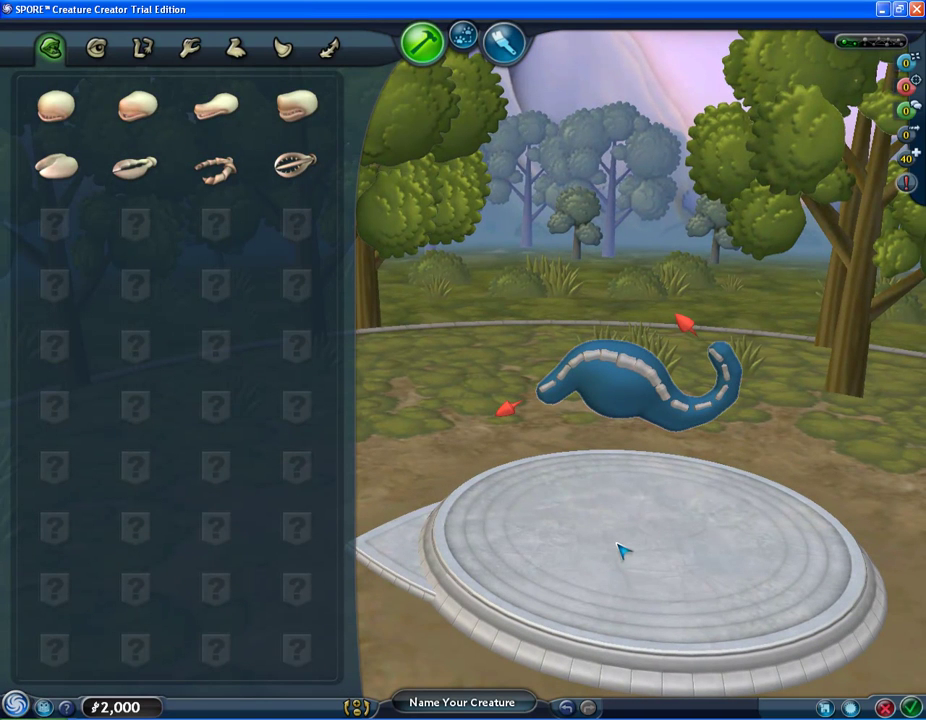
drag(594, 495, 652, 440)
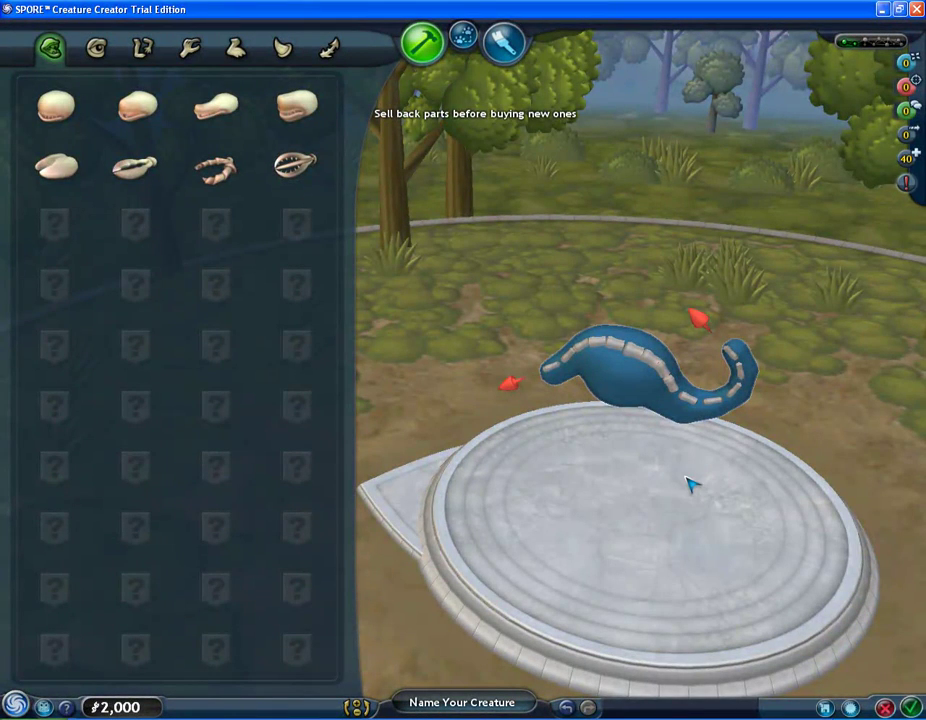
drag(800, 535, 754, 353)
drag(576, 480, 552, 502)
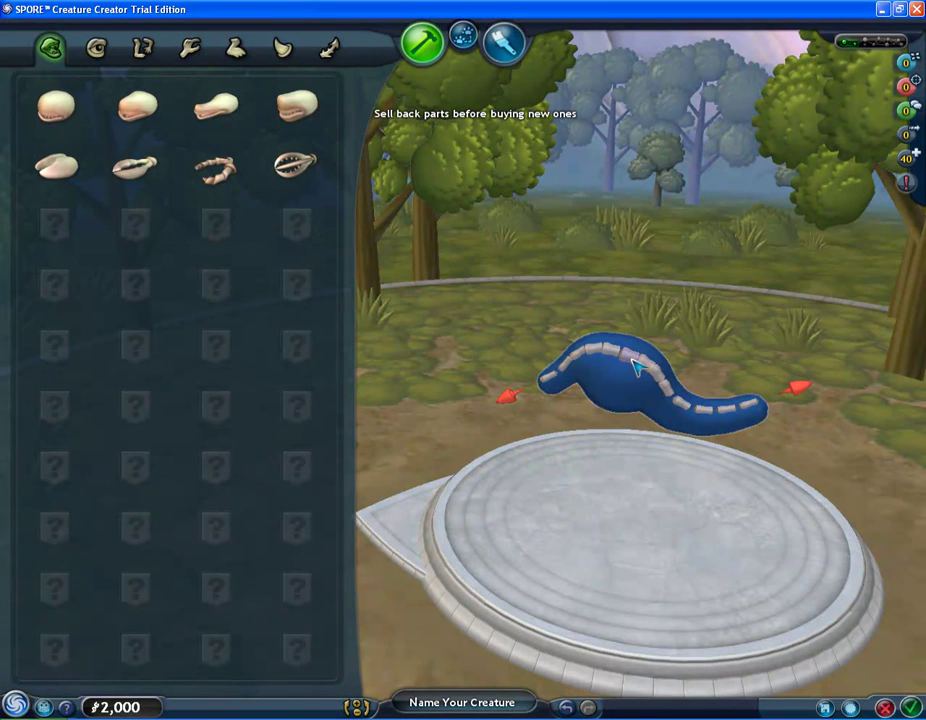
Bend the spine into an upright posture with the head end pointing forwards and the tail low behind.
drag(612, 358, 697, 423)
drag(596, 461, 645, 362)
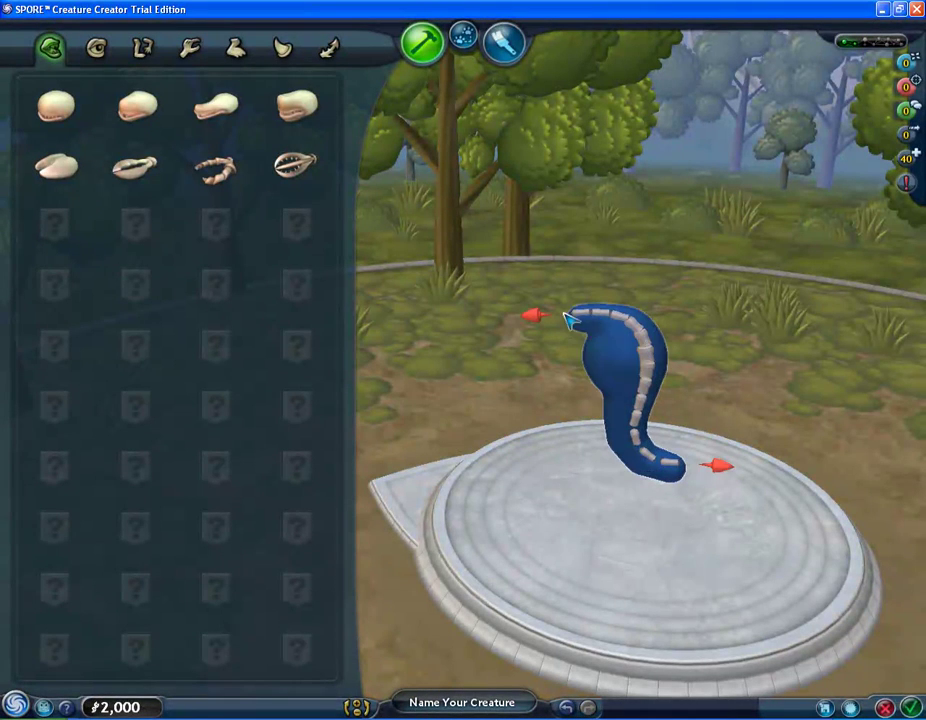
drag(575, 313, 568, 315)
drag(546, 423, 560, 424)
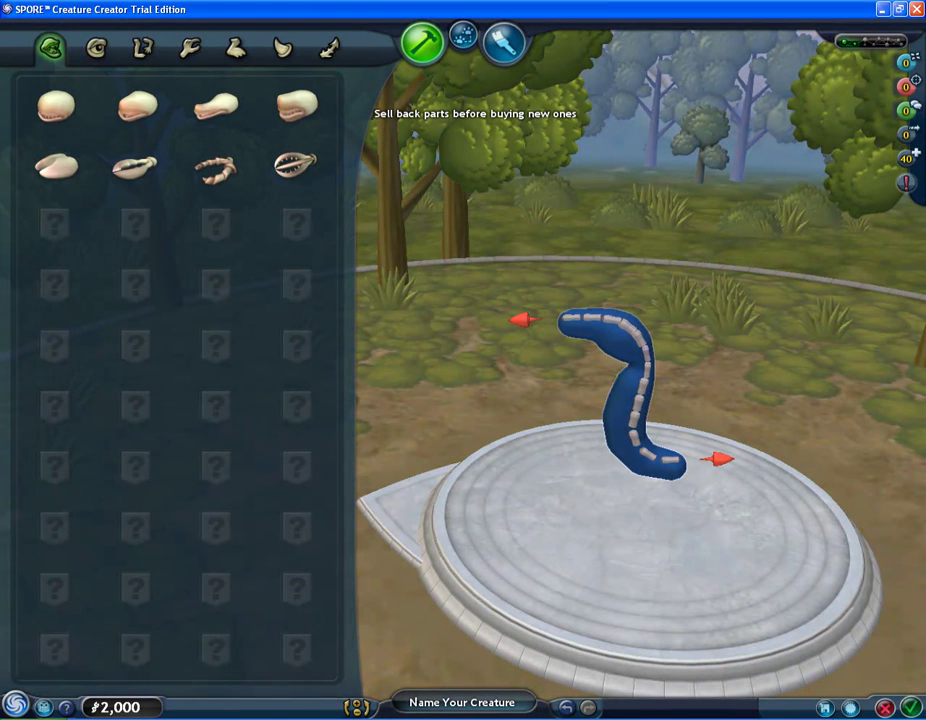
Thicken the vertebrae in the lower middle of the body to form a big round belly.
scroll(640, 388, up, 3)
scroll(630, 400, up, 3)
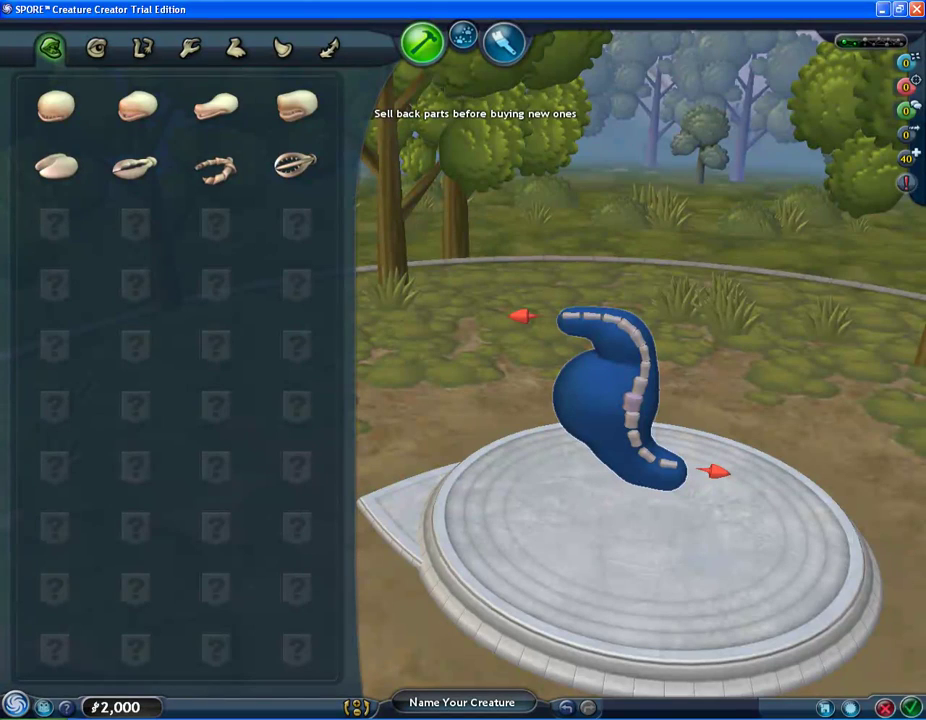
drag(562, 474, 459, 451)
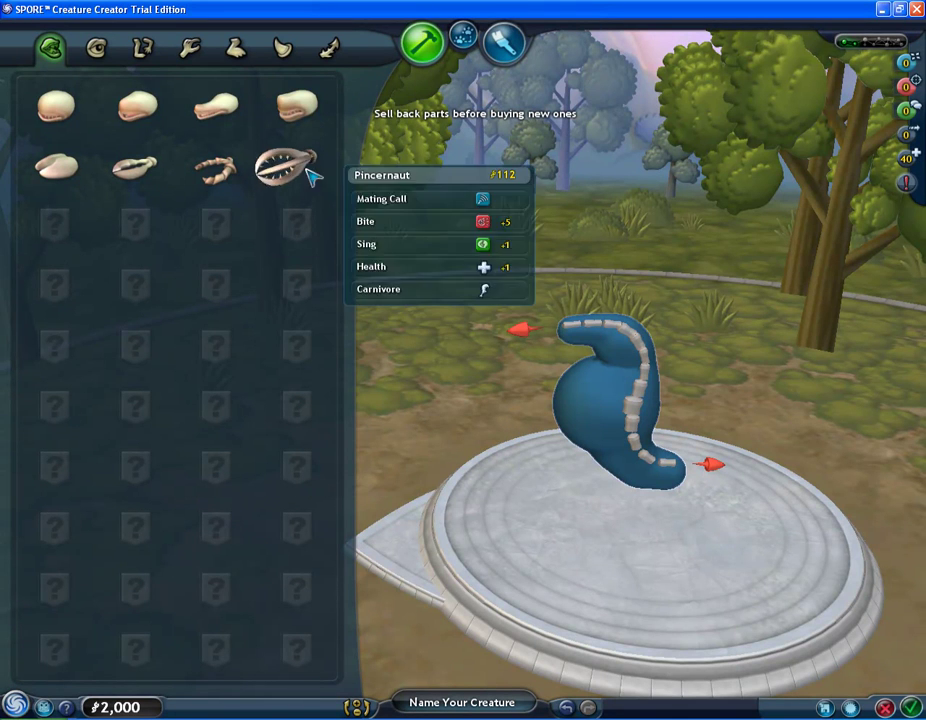
Compare the available mouths and attach the CrocKisser mouth to the front end of the body.
mouse_move(190, 118)
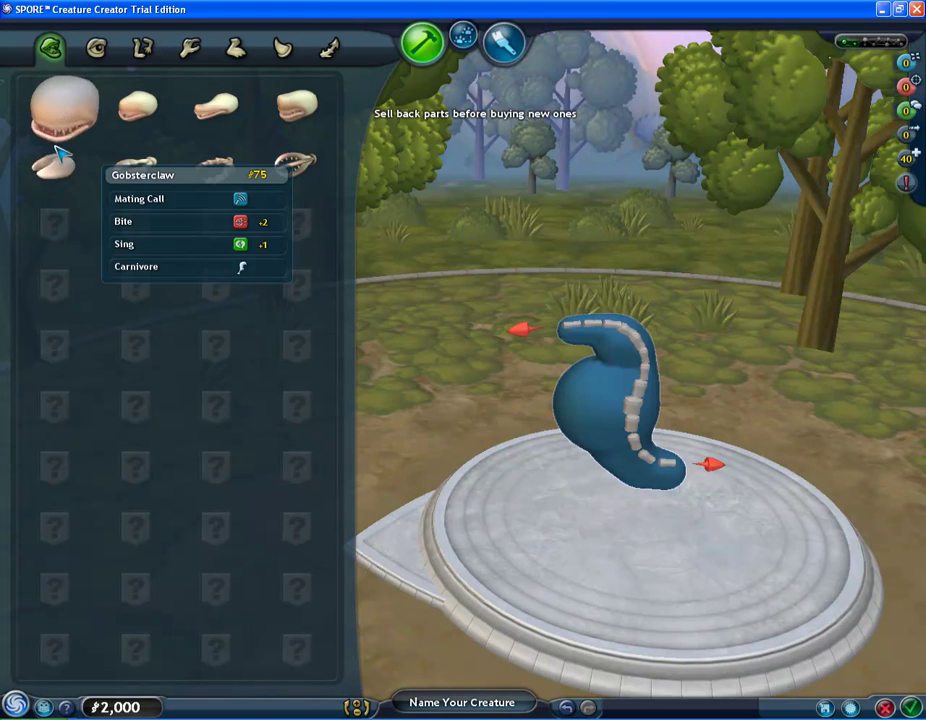
mouse_move(143, 110)
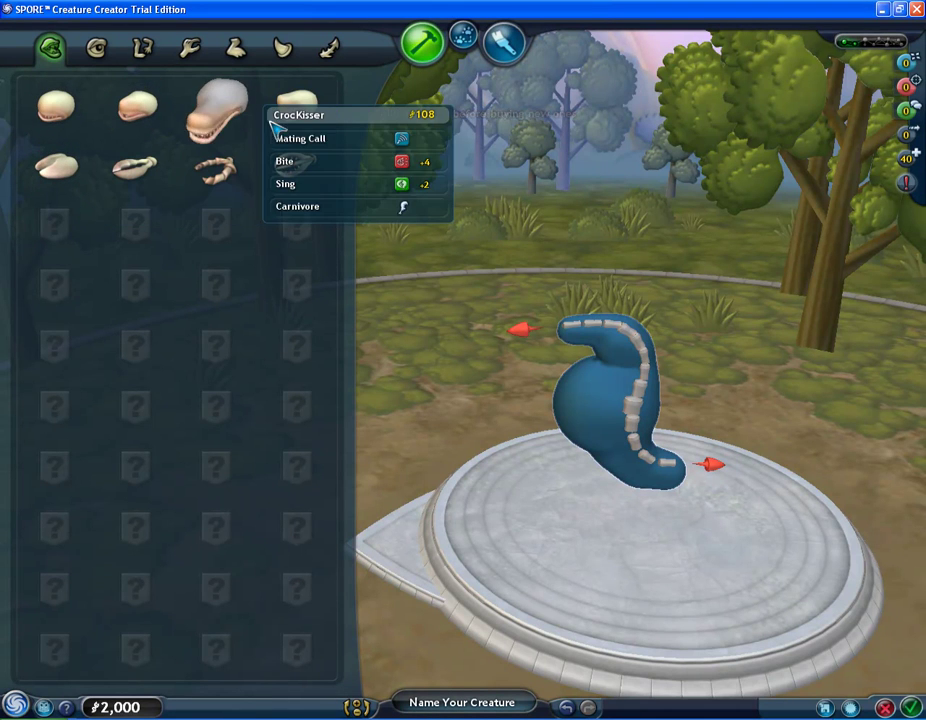
mouse_move(300, 105)
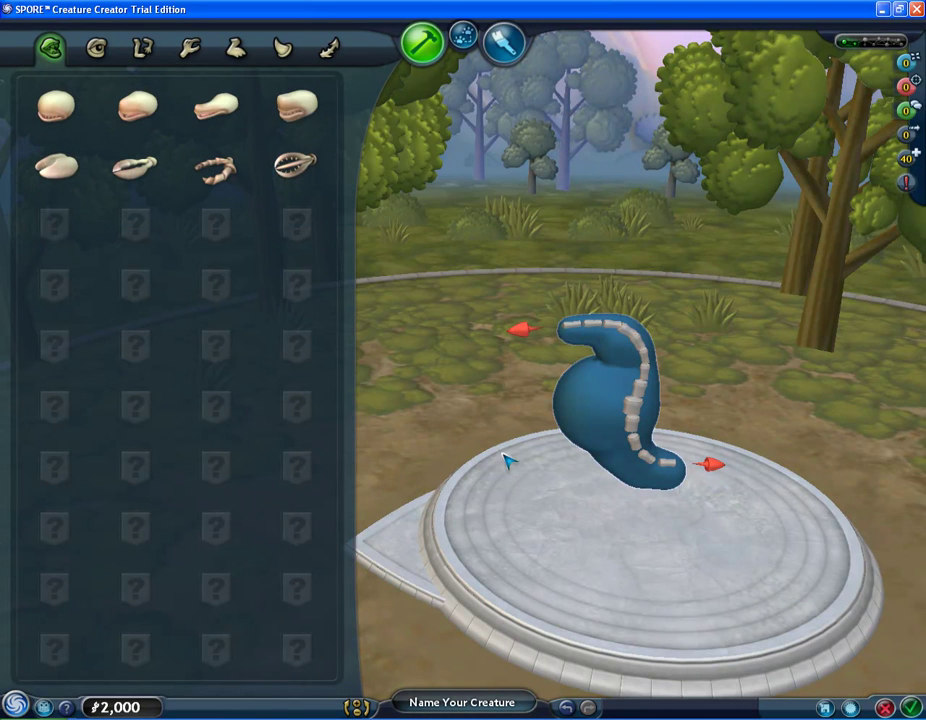
drag(215, 105, 548, 338)
scroll(545, 333, up, 3)
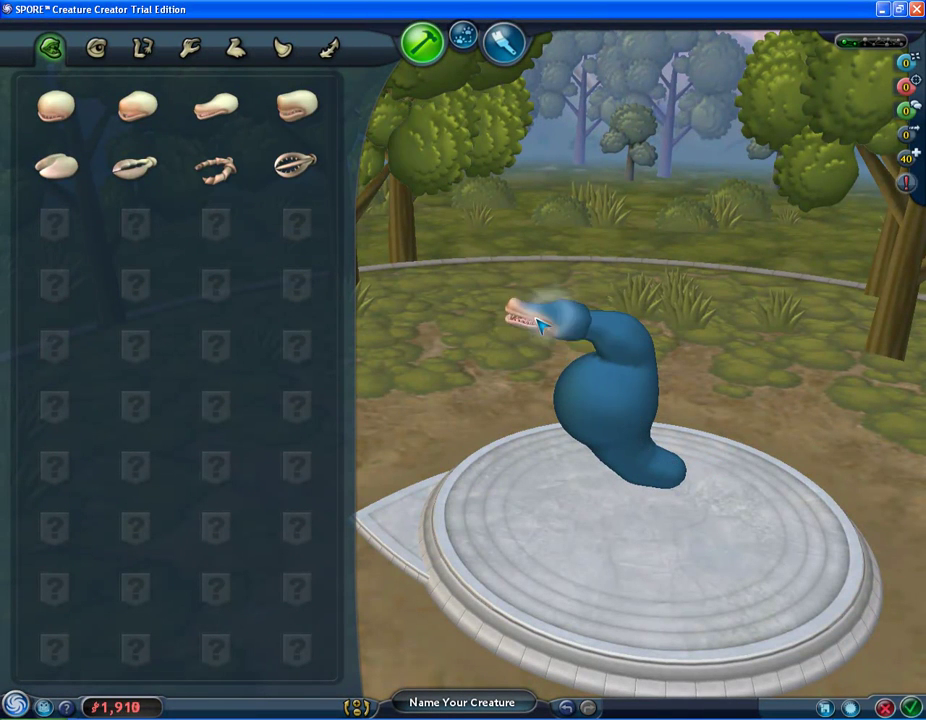
mouse_move(493, 546)
mouse_down()
mouse_move(643, 554)
mouse_move(485, 556)
mouse_up()
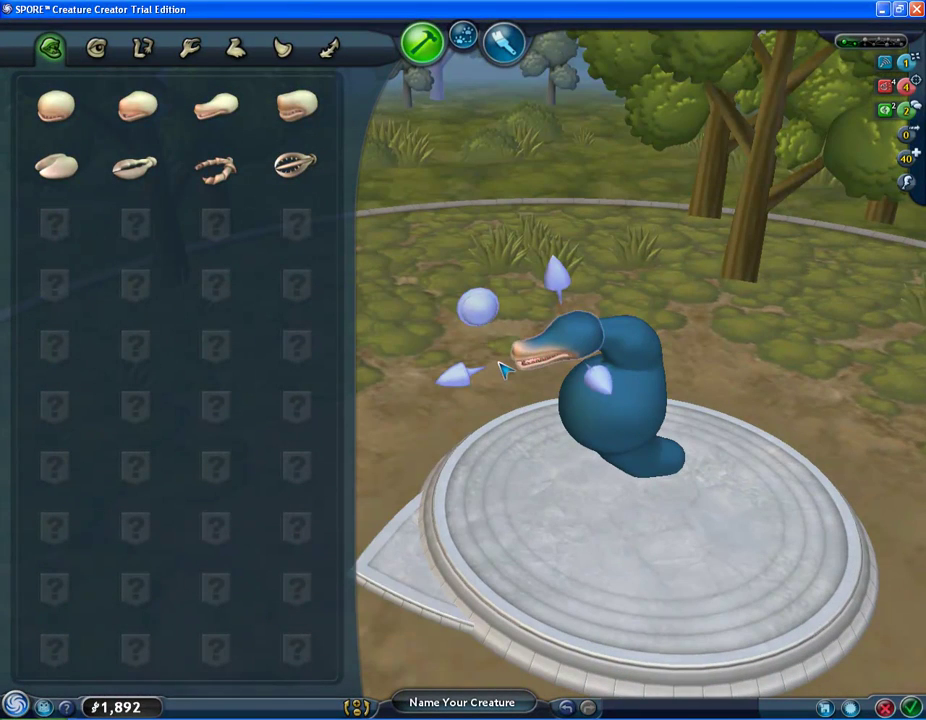
Reshape the CrocKisser mouth with its morph handles, making the head and jaws larger.
mouse_move(465, 385)
mouse_down()
mouse_move(432, 390)
mouse_move(468, 372)
mouse_up()
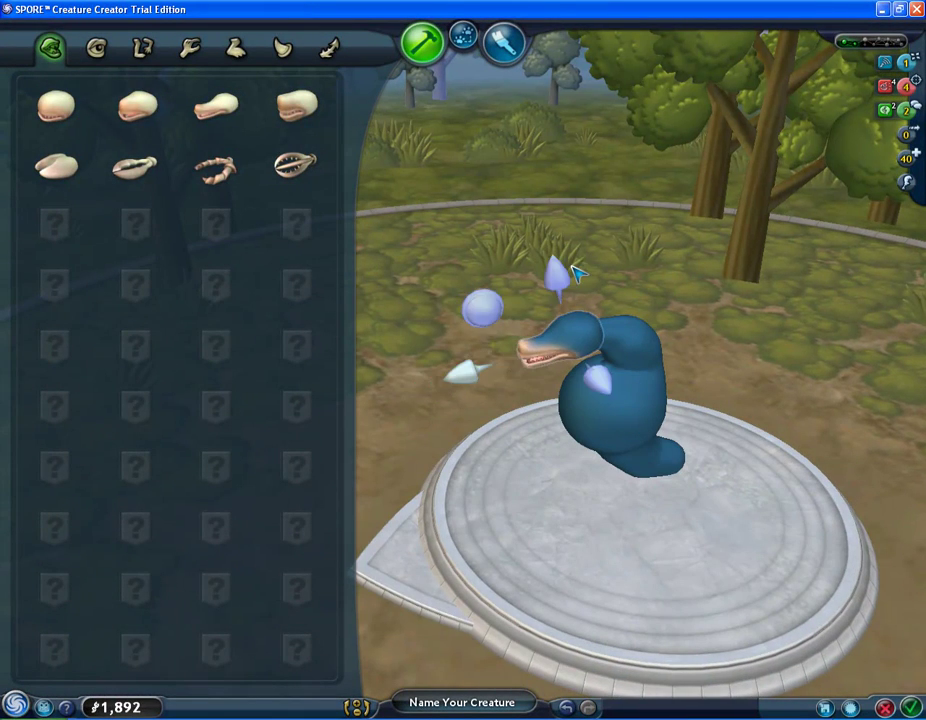
drag(565, 282, 553, 226)
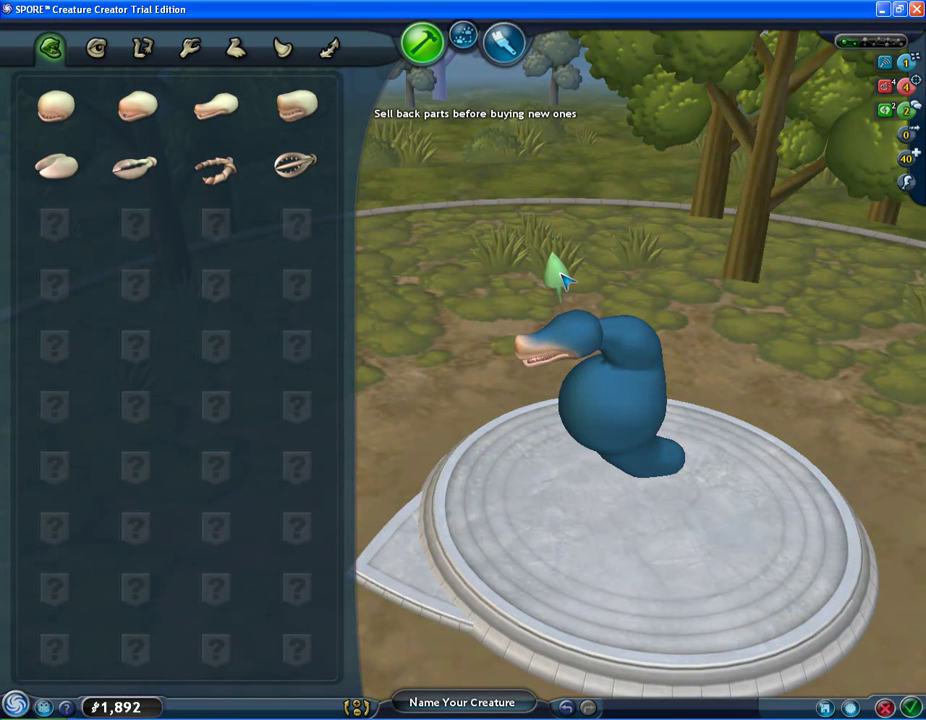
drag(563, 290, 560, 280)
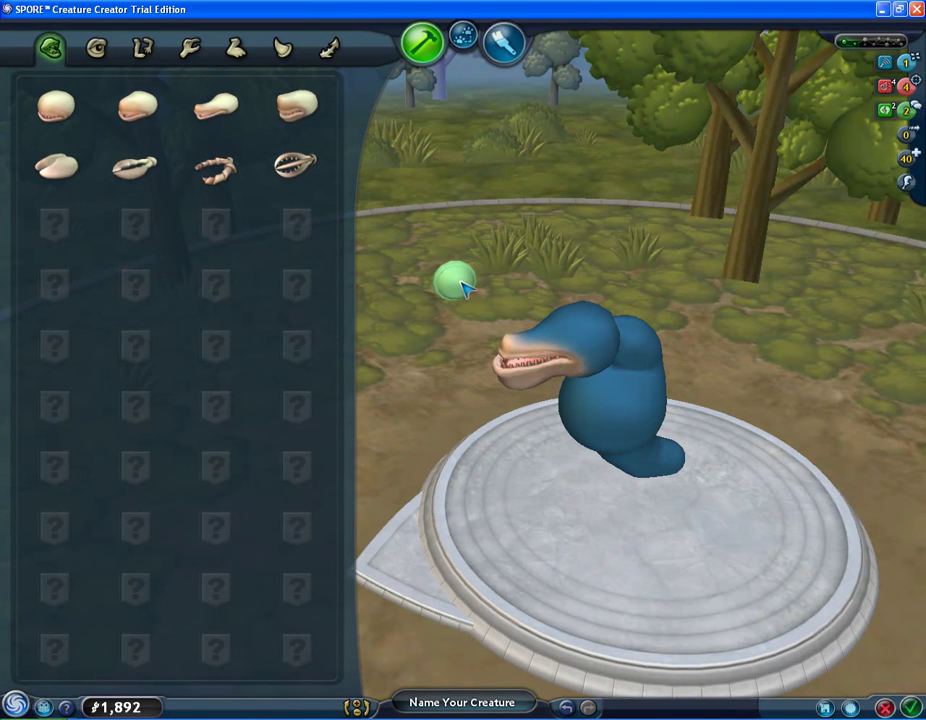
drag(535, 478, 553, 517)
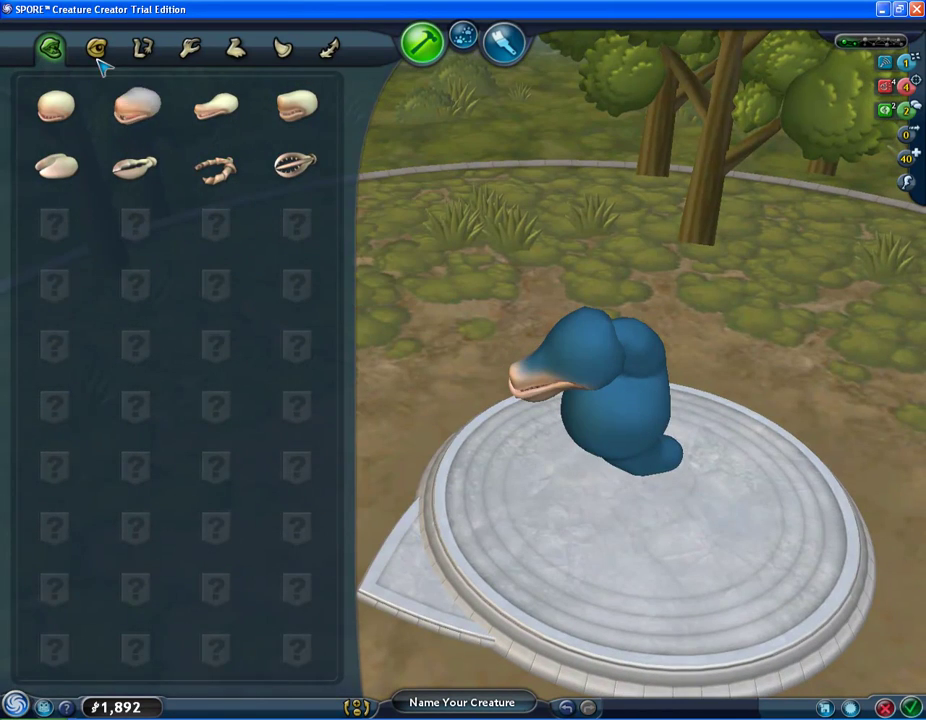
Add two pairs of round, pink-rimmed eyes and a pair of coiled ears to the head.
click(96, 44)
drag(55, 287, 630, 355)
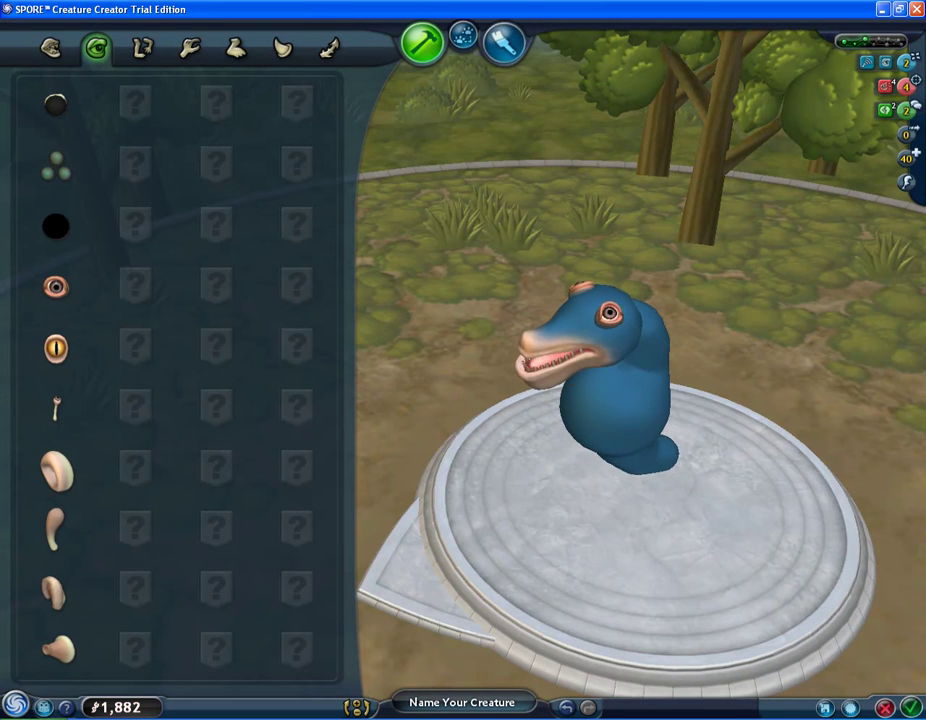
drag(706, 588, 562, 550)
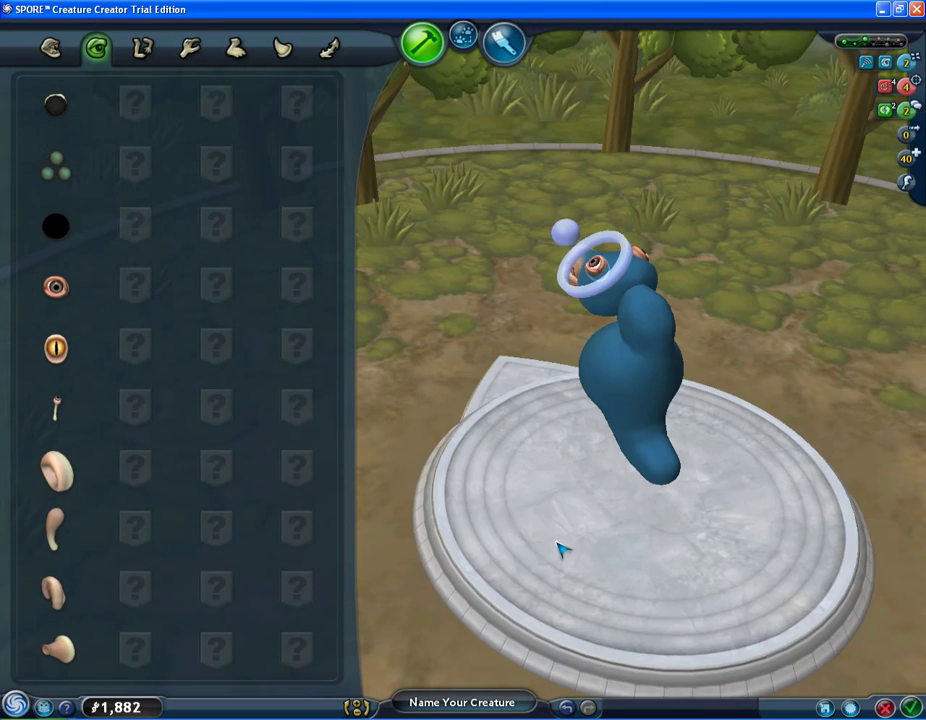
drag(57, 289, 566, 298)
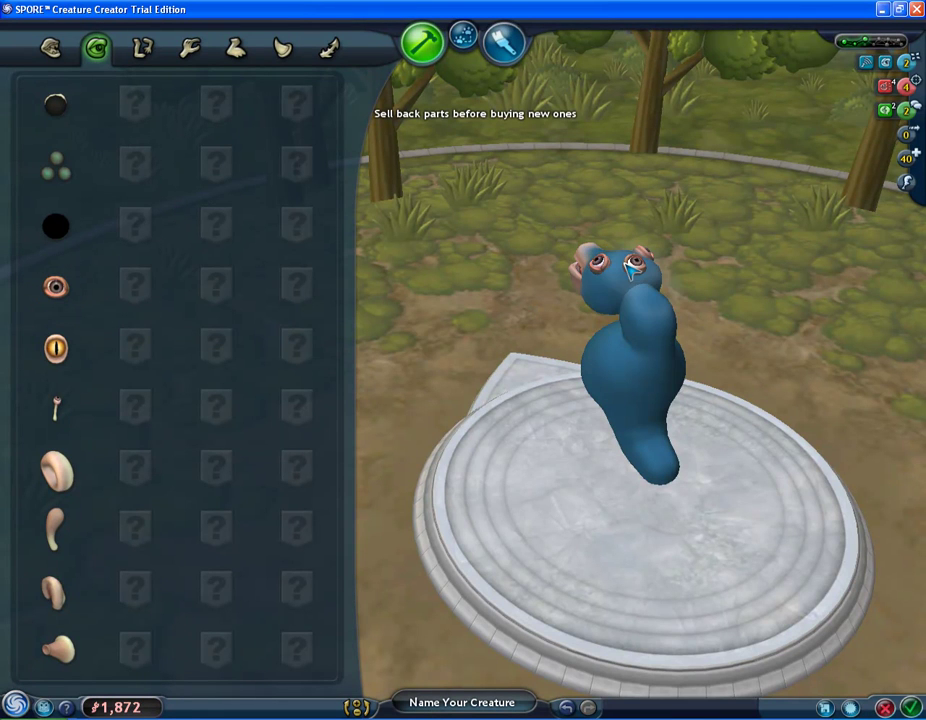
drag(500, 444, 645, 523)
drag(632, 358, 604, 400)
drag(765, 540, 635, 541)
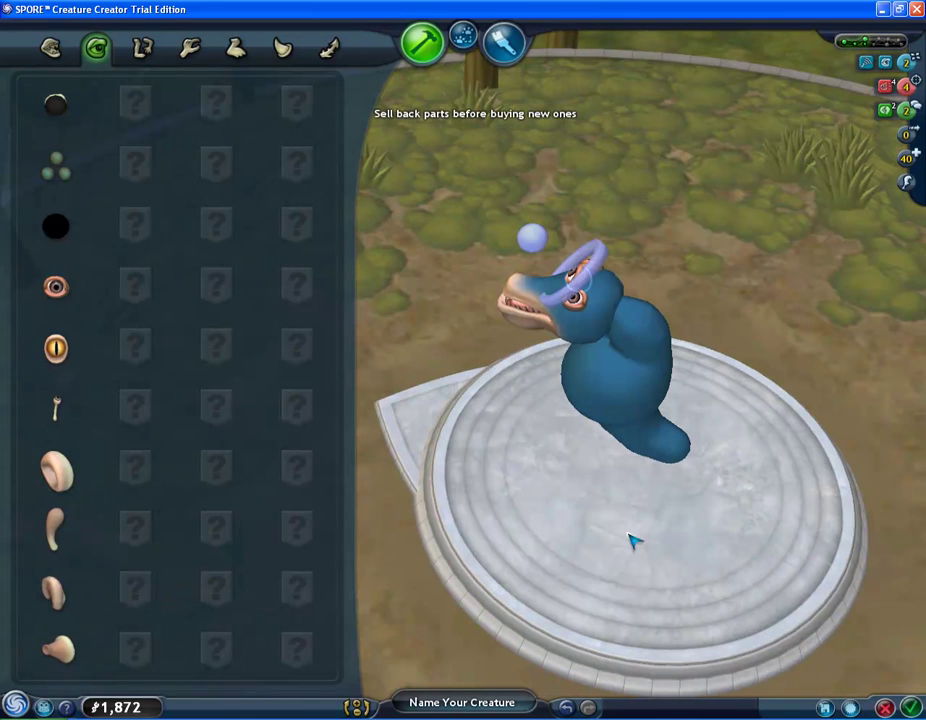
drag(66, 478, 592, 335)
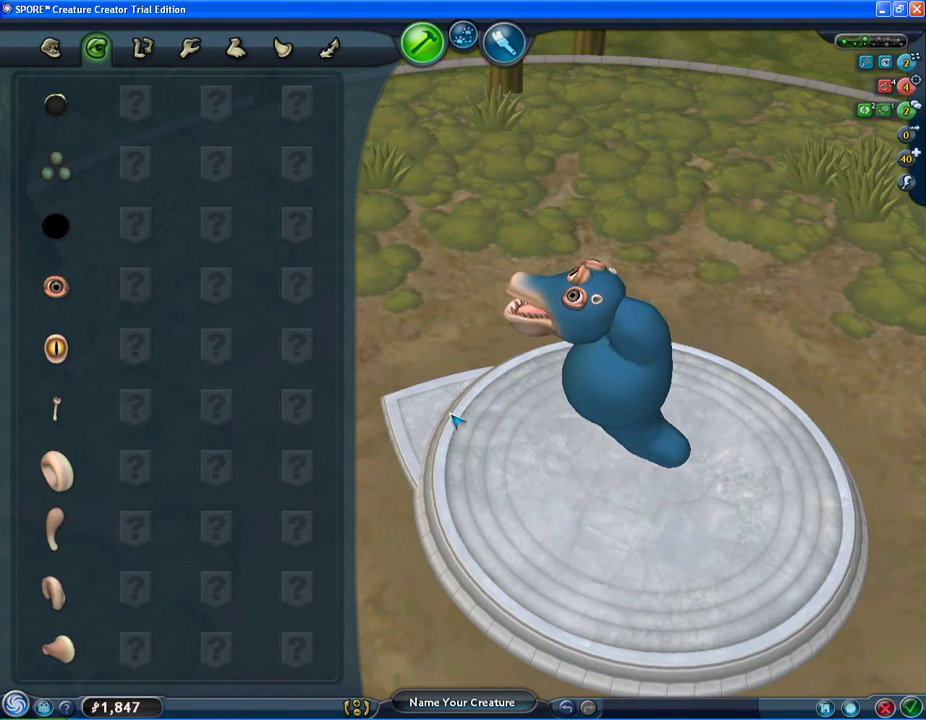
Attach one pair of arms to the upper body and two pairs of thick legs to the lower body.
click(143, 47)
drag(518, 484, 618, 464)
drag(70, 122, 628, 388)
drag(621, 555, 480, 500)
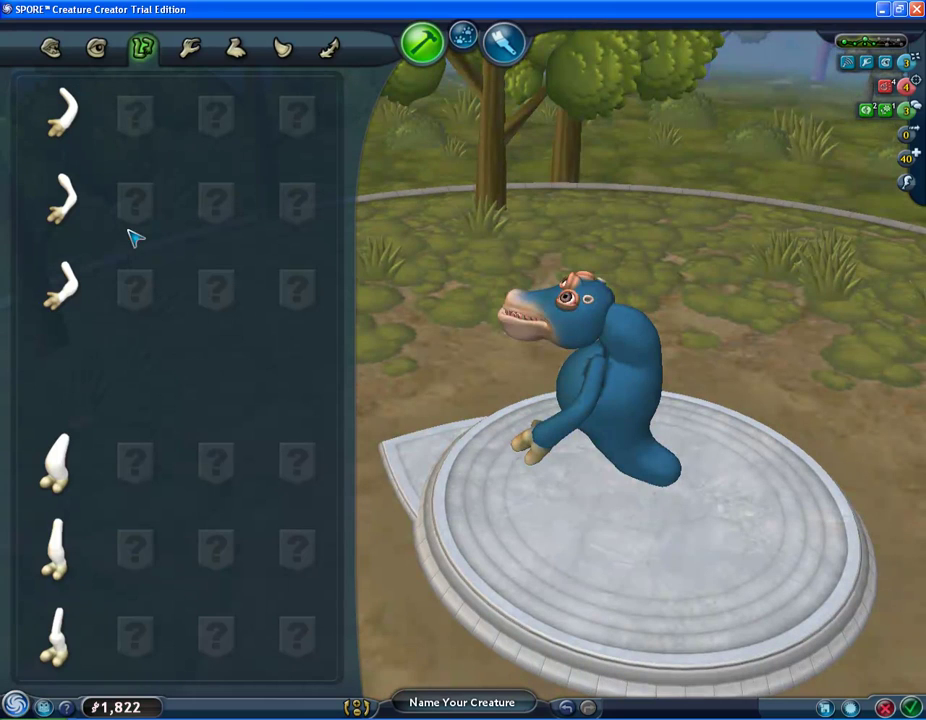
drag(68, 463, 609, 434)
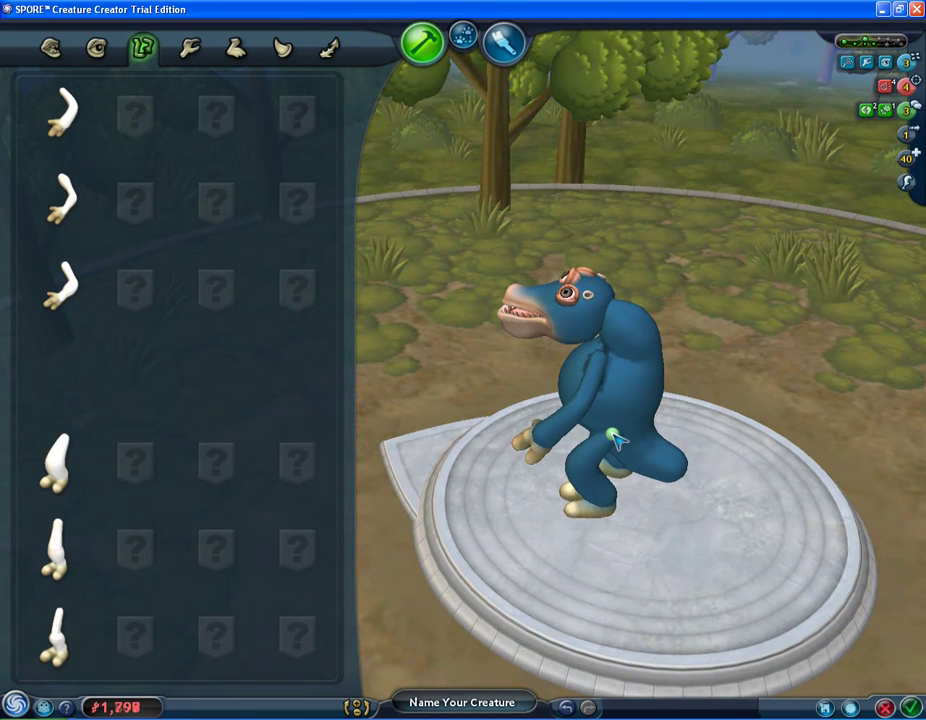
drag(62, 463, 605, 436)
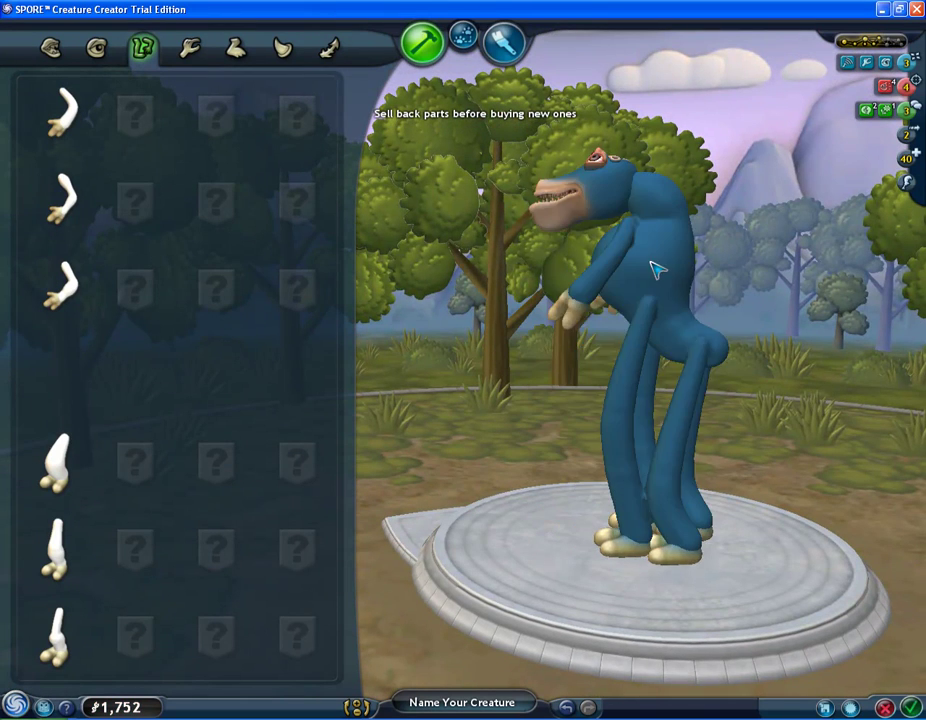
Fit the pointed-finger hands from the third row of hand parts onto the ends of the arms.
click(186, 44)
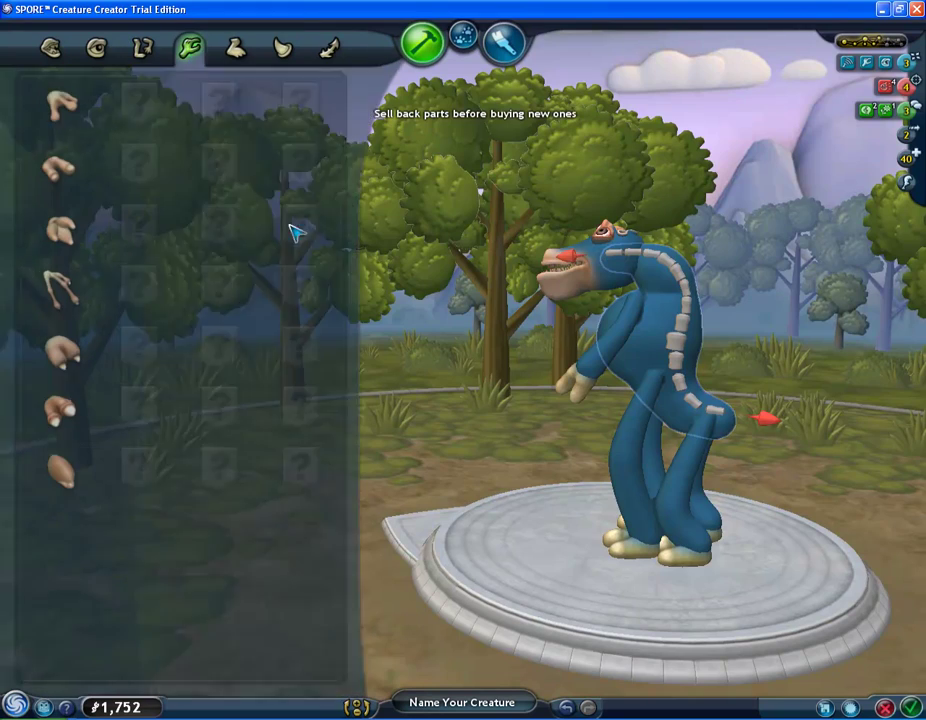
drag(475, 463, 485, 497)
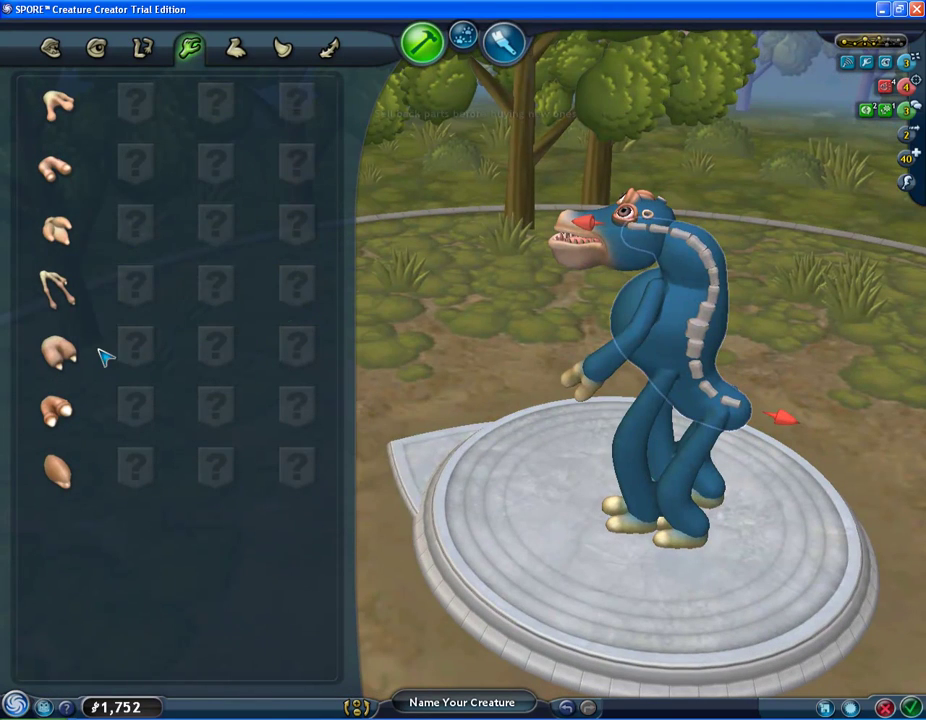
drag(72, 248, 597, 397)
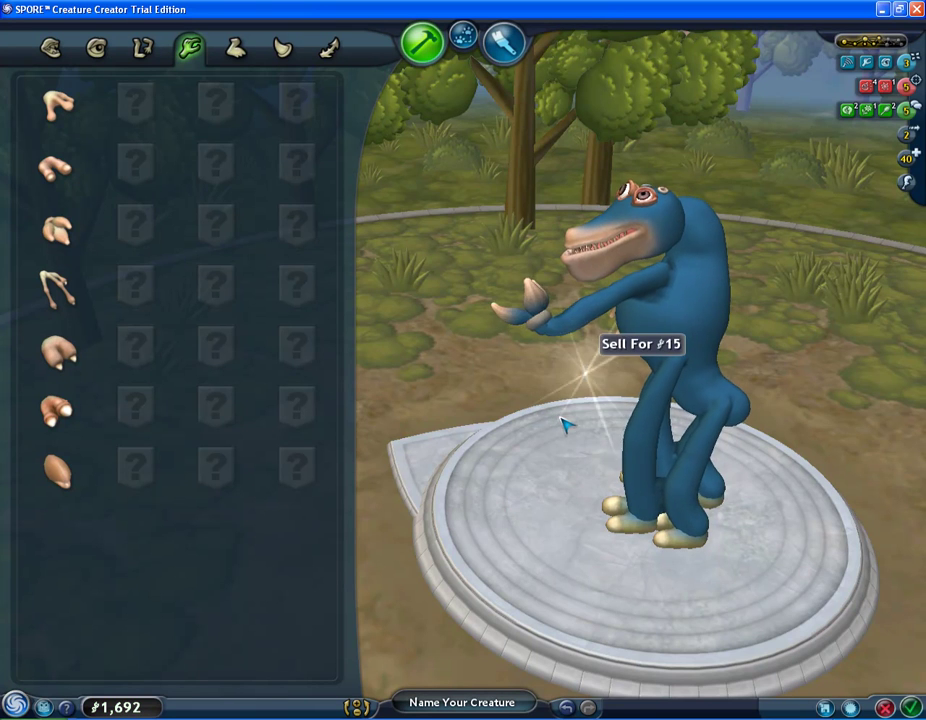
Pose the limbs by stretching the arms forwards and pulling the rear legs' knees backwards.
drag(564, 424, 682, 362)
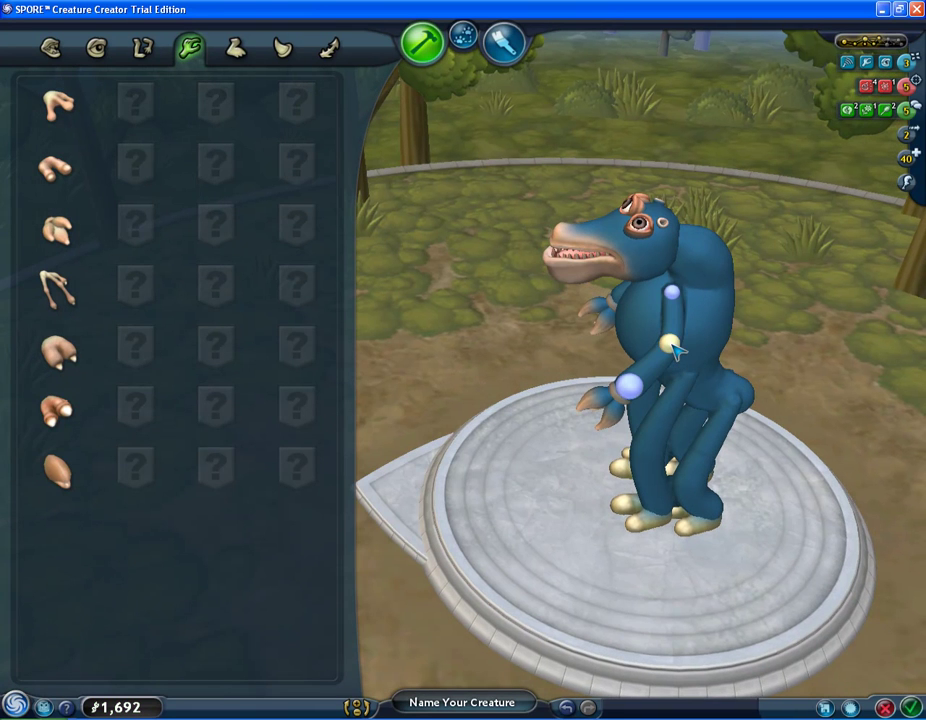
drag(682, 331, 561, 384)
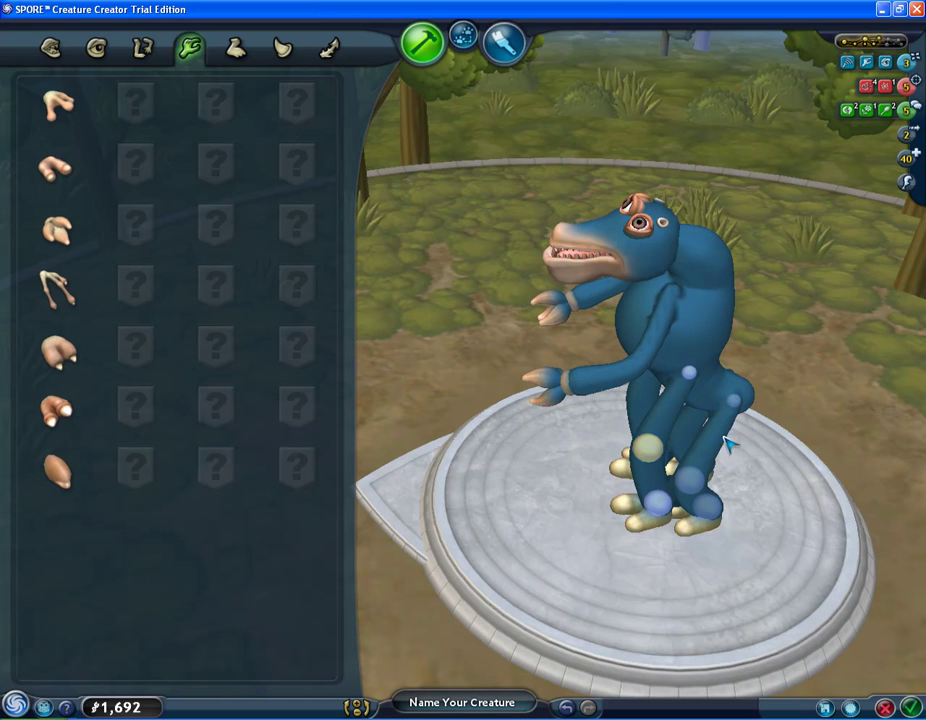
drag(709, 500, 781, 442)
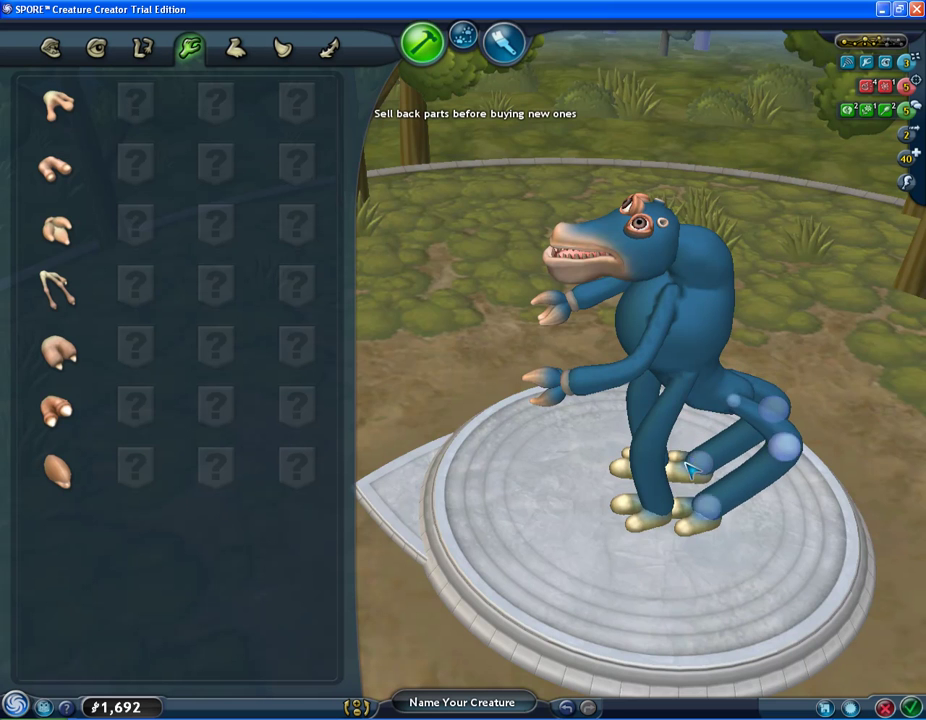
Fit the webbed feet onto the front legs and the second-row feet onto the rear legs.
drag(478, 530, 468, 485)
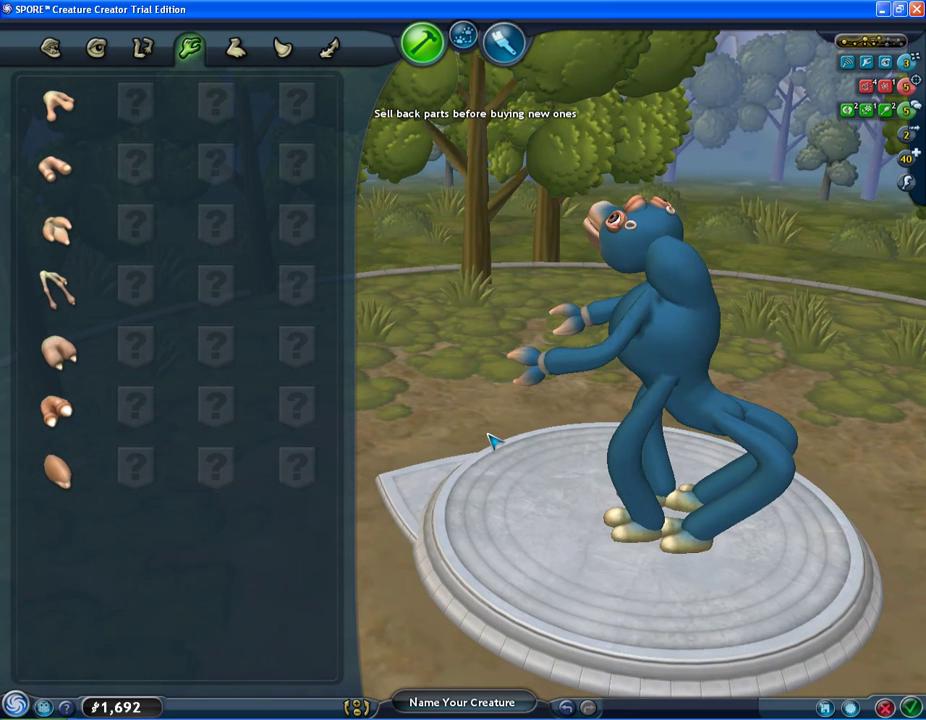
click(240, 55)
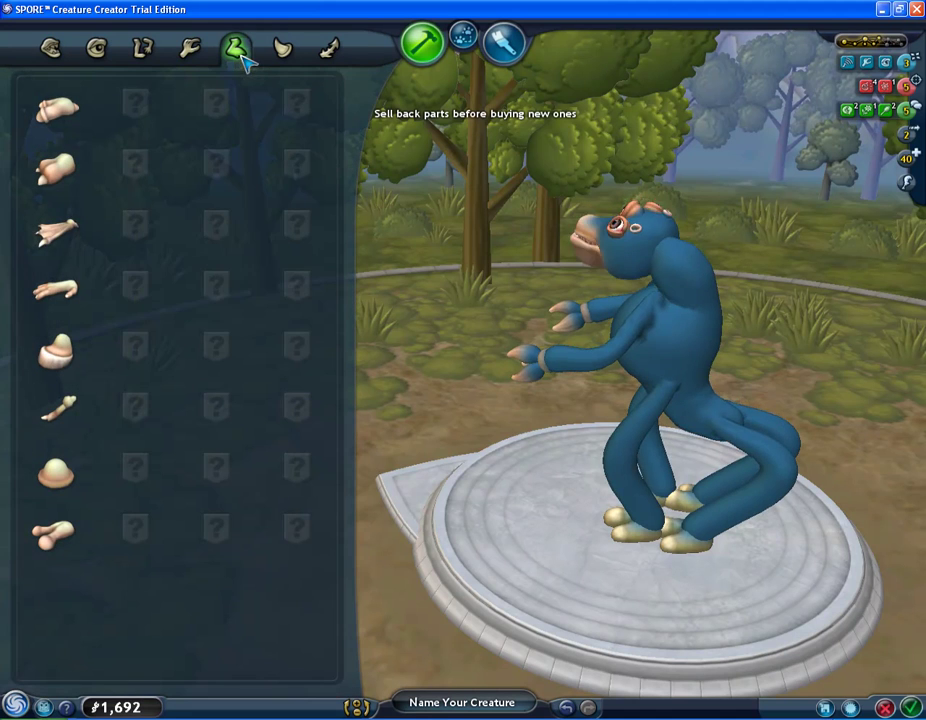
drag(622, 520, 645, 527)
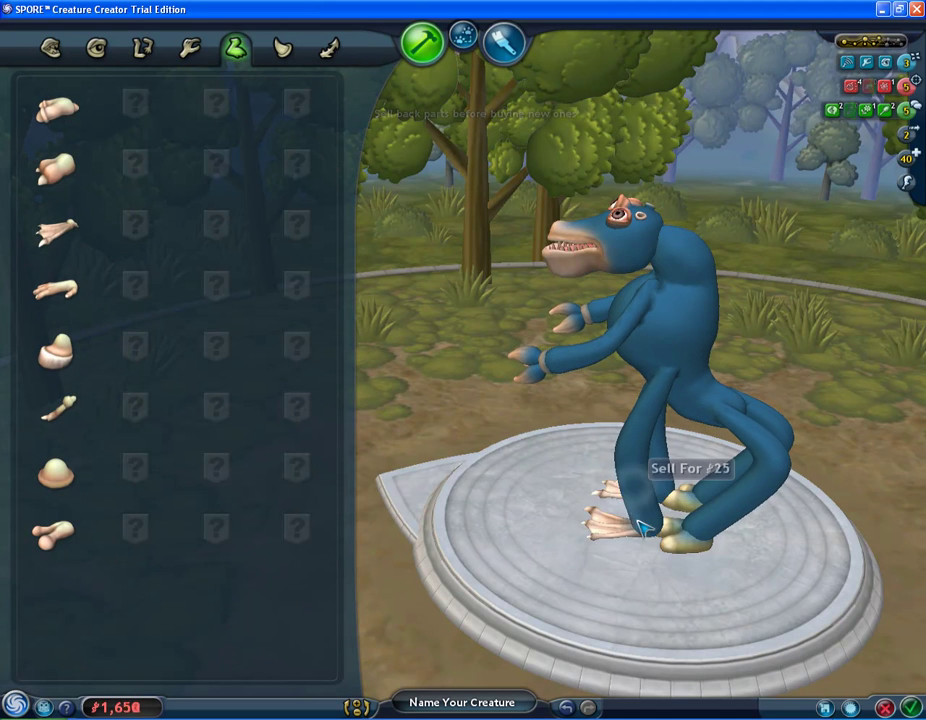
drag(60, 175, 688, 510)
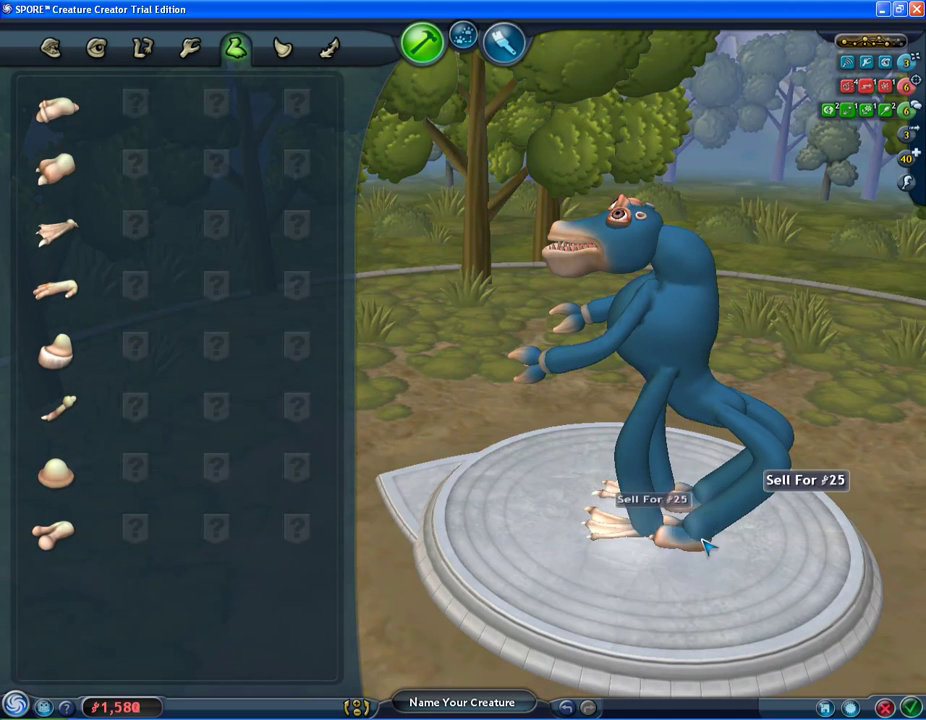
Attach a pair of long, smooth horns behind the head and adjust their angle.
click(283, 48)
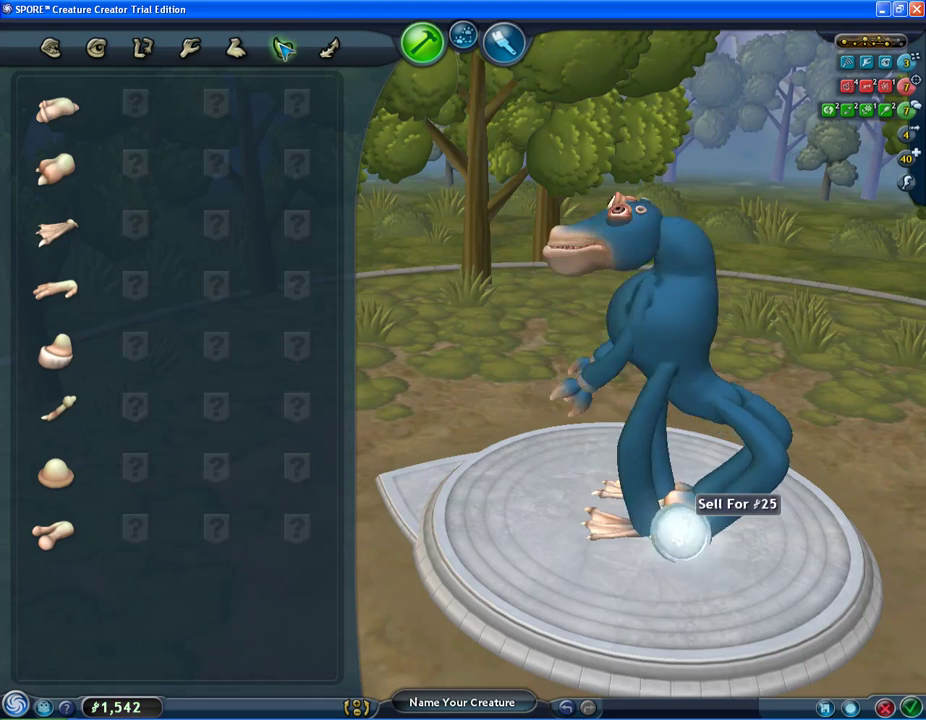
drag(477, 499, 434, 508)
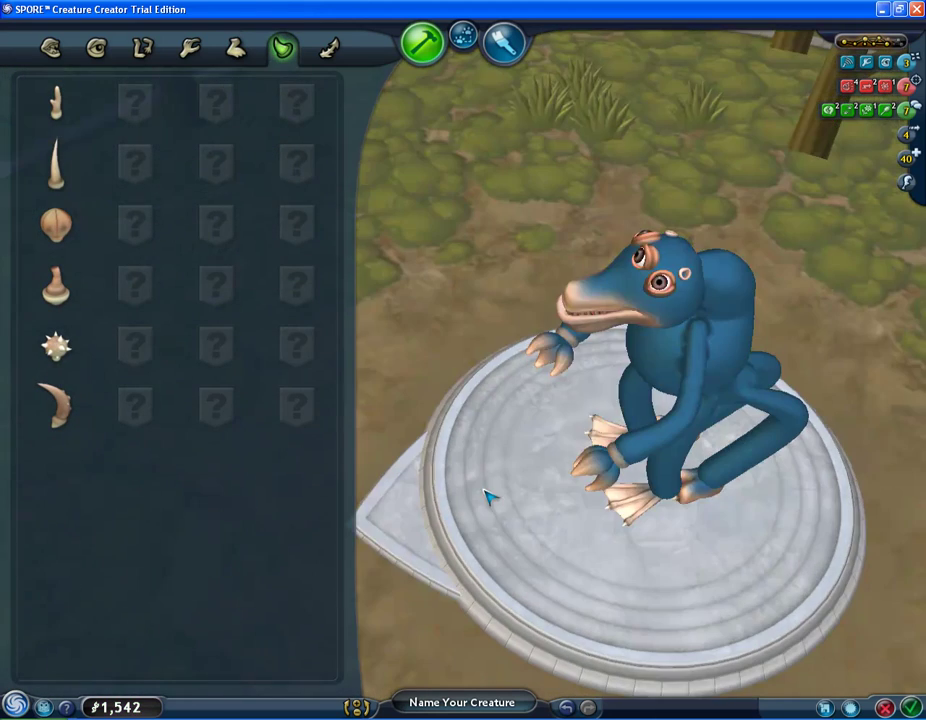
drag(72, 160, 712, 259)
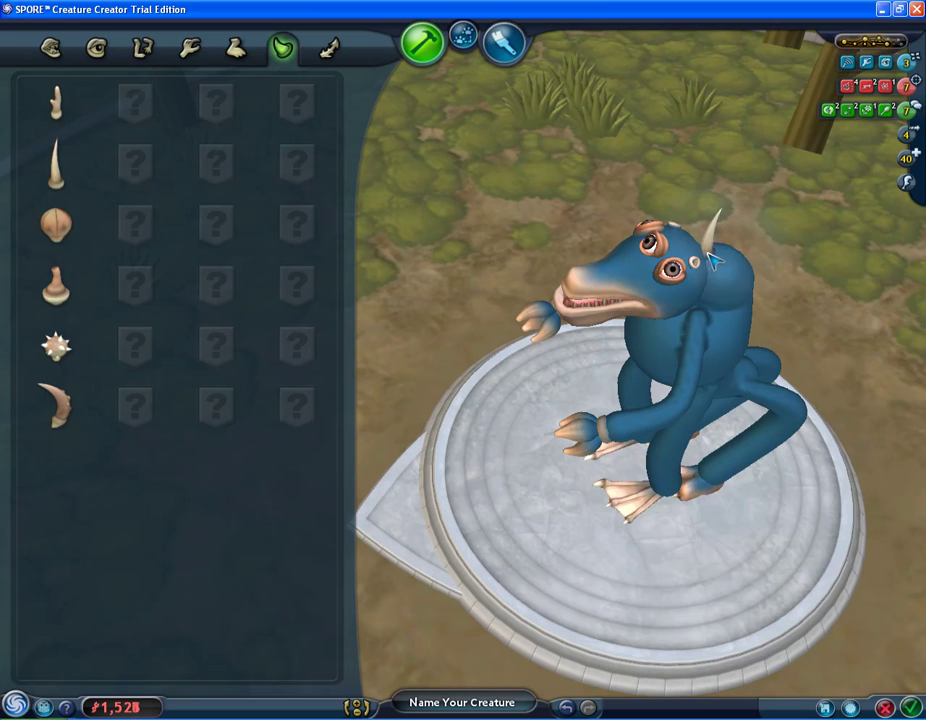
drag(686, 572, 610, 565)
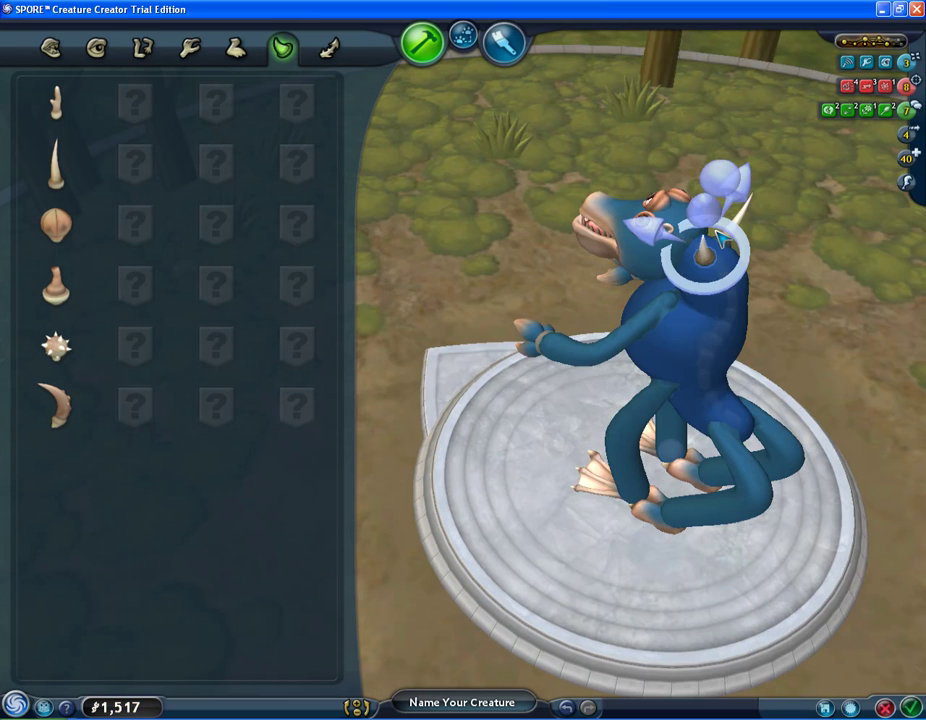
mouse_move(752, 192)
mouse_down()
mouse_move(777, 135)
mouse_move(750, 176)
mouse_up()
drag(649, 232, 640, 236)
Attach a pair of Antisoptera wings to the creature's upper back.
click(335, 49)
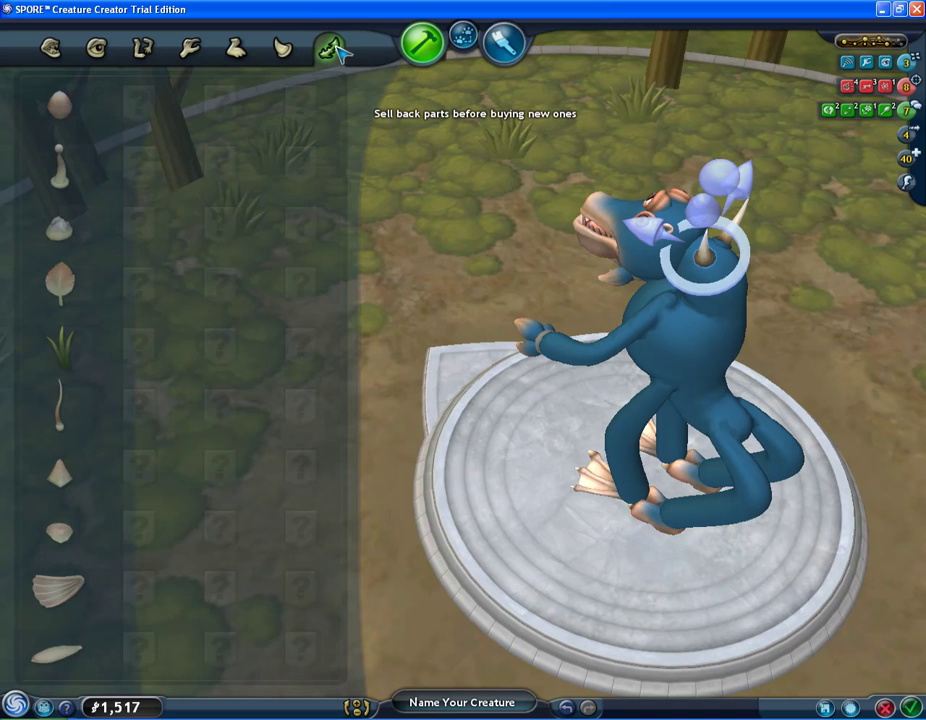
drag(523, 465, 163, 368)
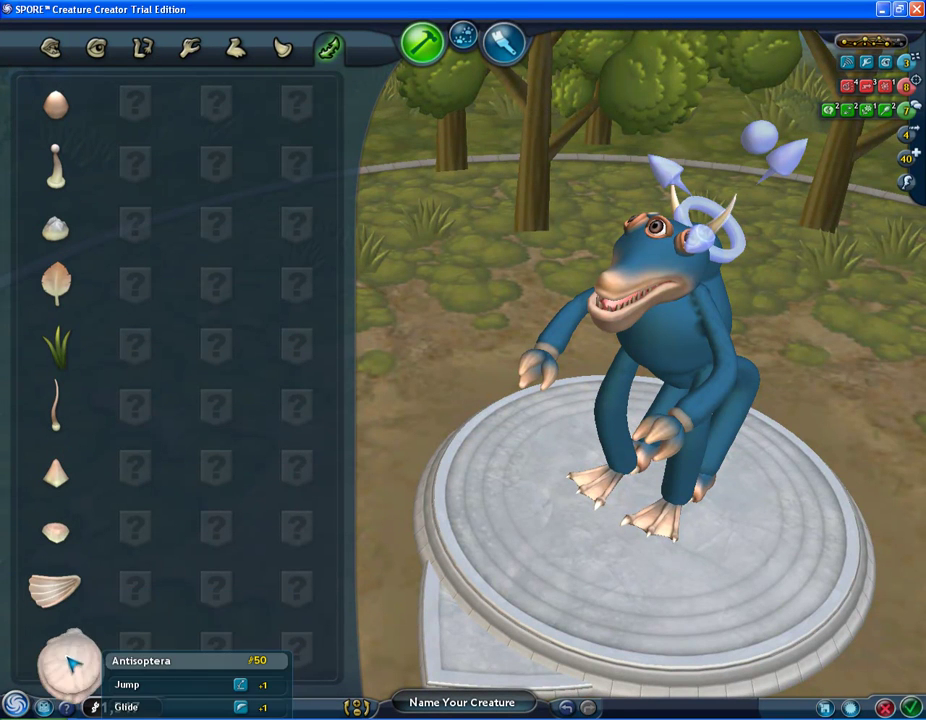
drag(45, 665, 722, 300)
drag(775, 610, 522, 501)
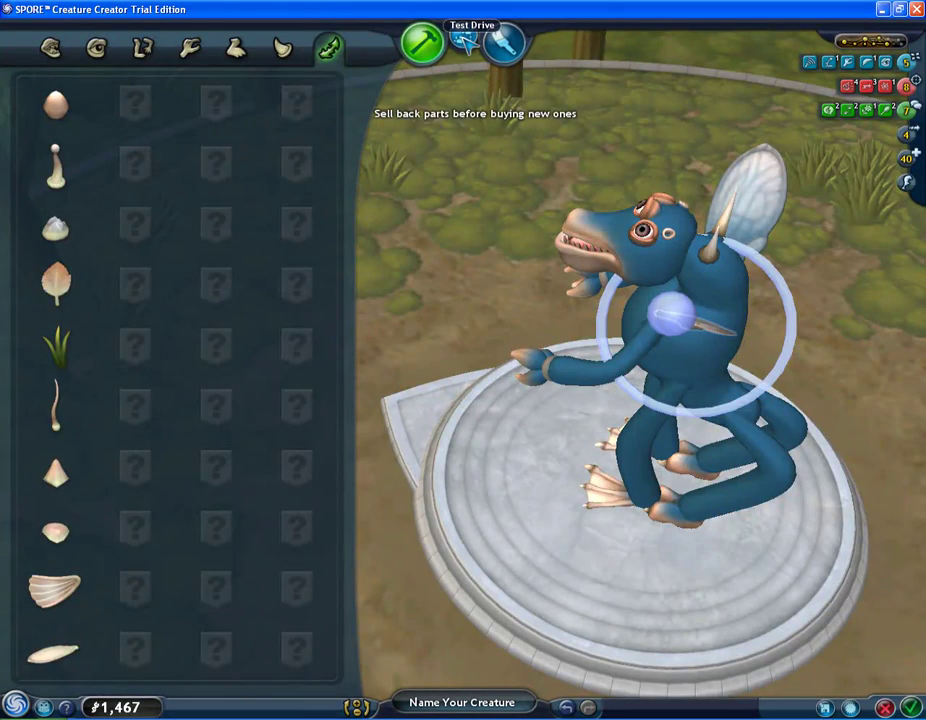
Test-drive the creature by walking it to several spots on the ground and playing one of its animations.
click(462, 40)
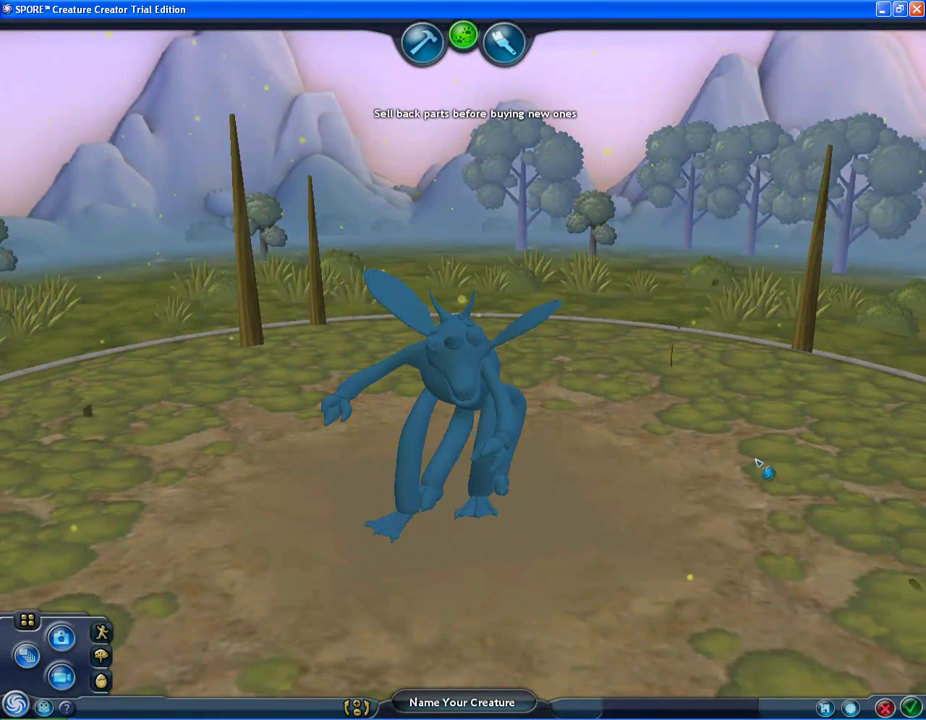
click(248, 447)
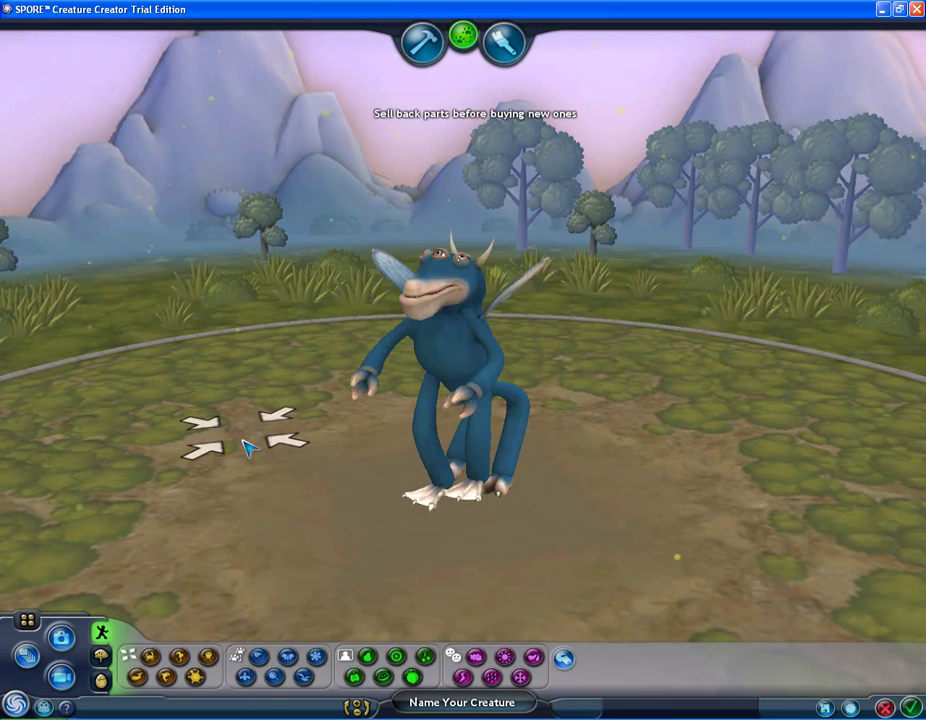
click(616, 405)
click(563, 566)
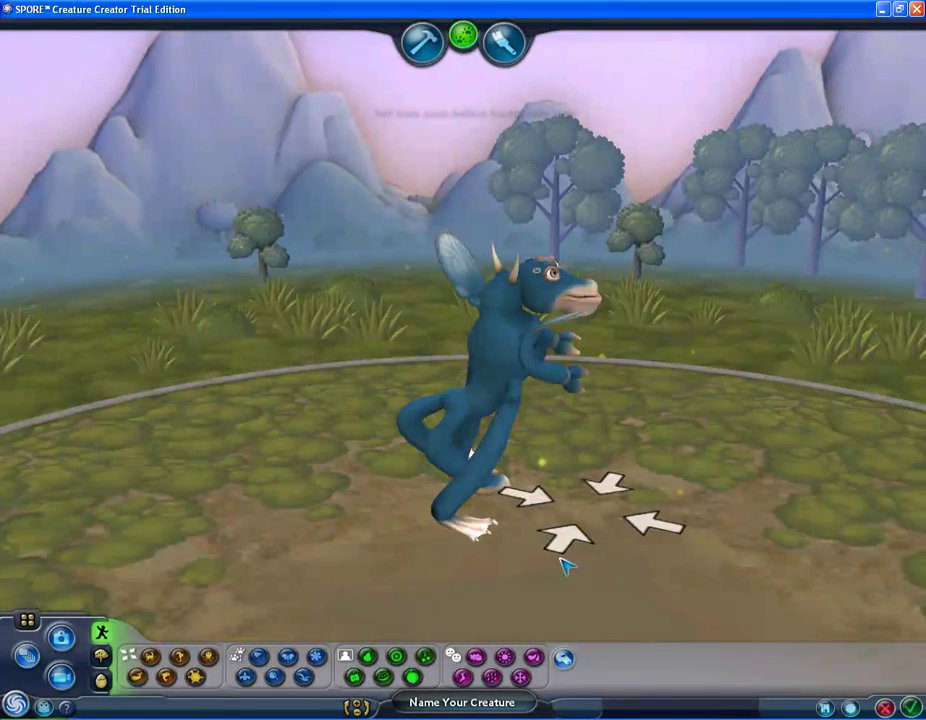
click(329, 554)
click(223, 453)
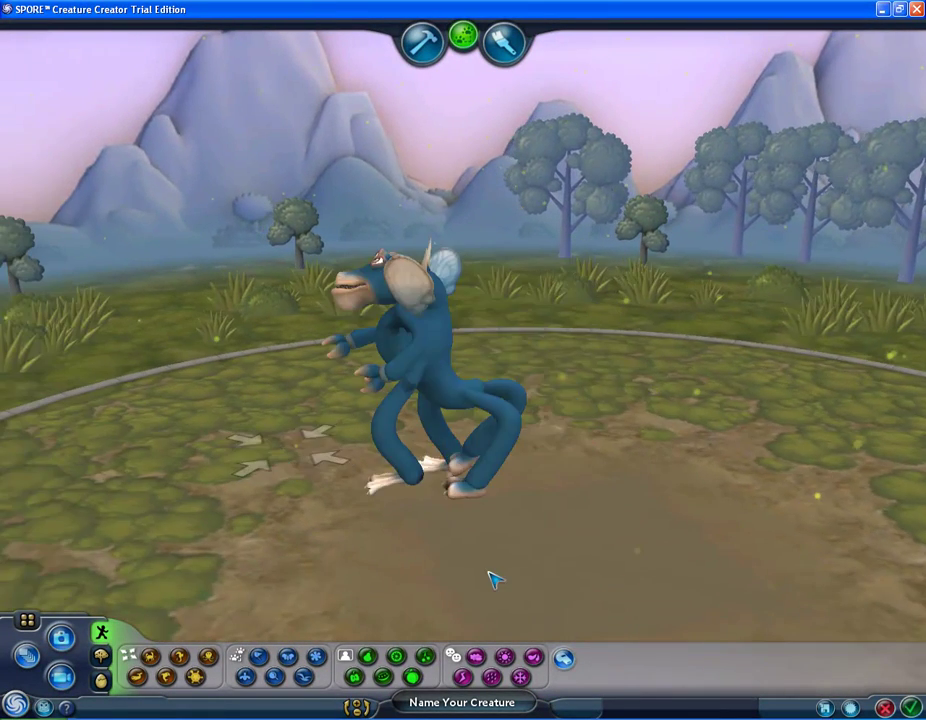
click(599, 588)
click(524, 605)
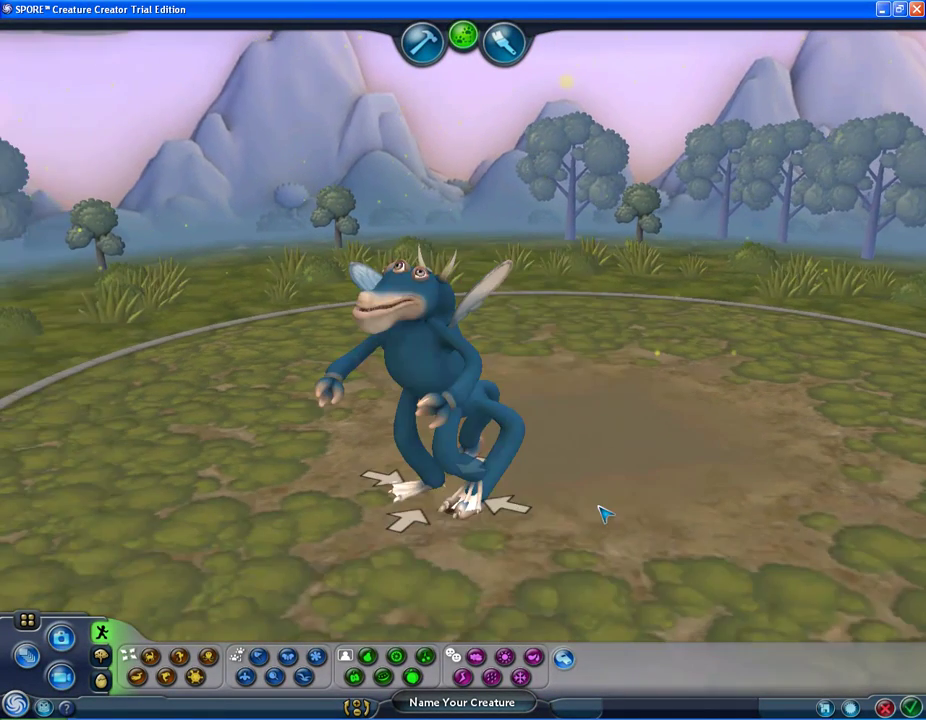
click(624, 393)
click(393, 575)
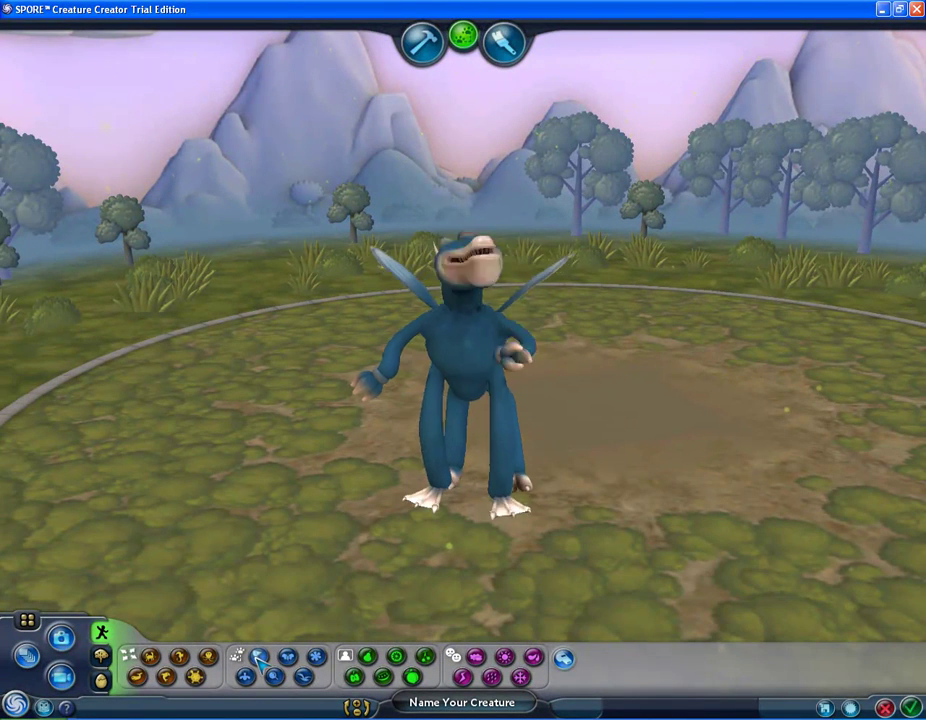
click(368, 655)
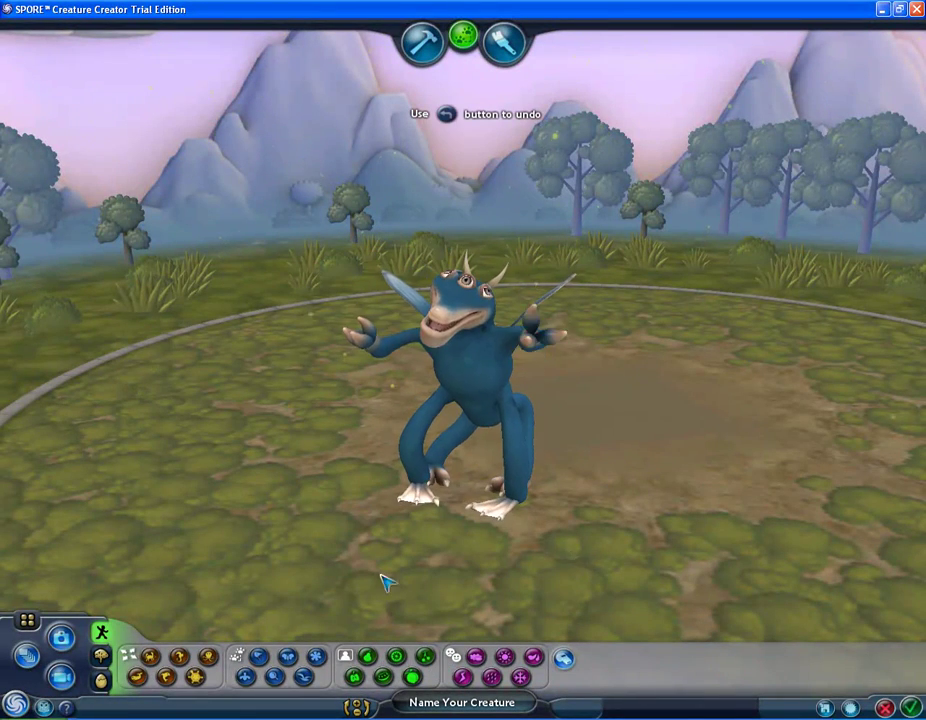
Hatch three baby creatures in the test drive and walk the parent among them.
click(101, 679)
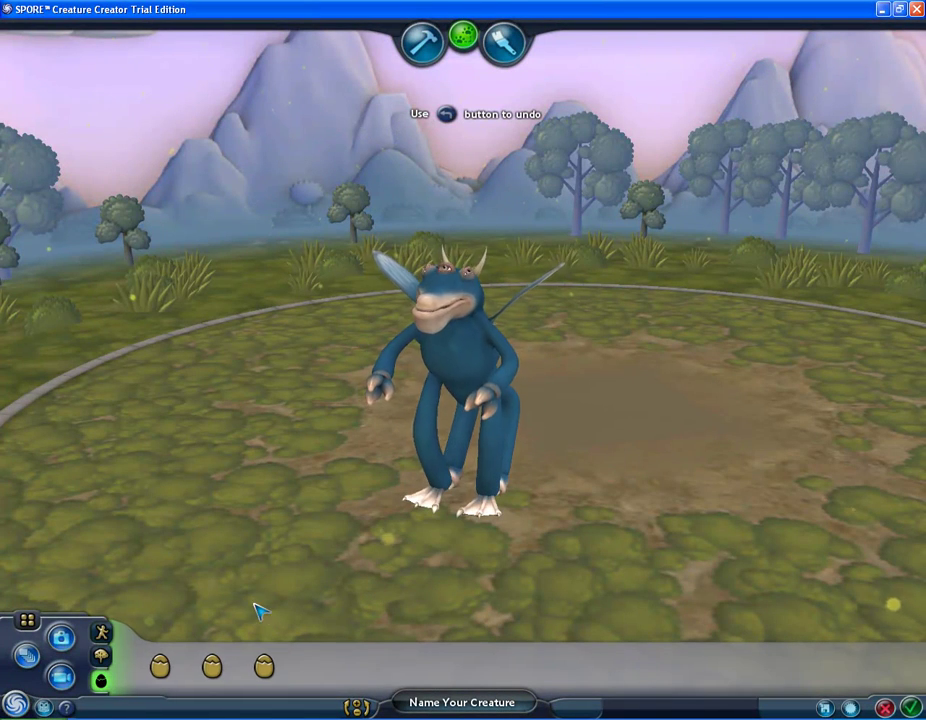
click(160, 667)
click(212, 667)
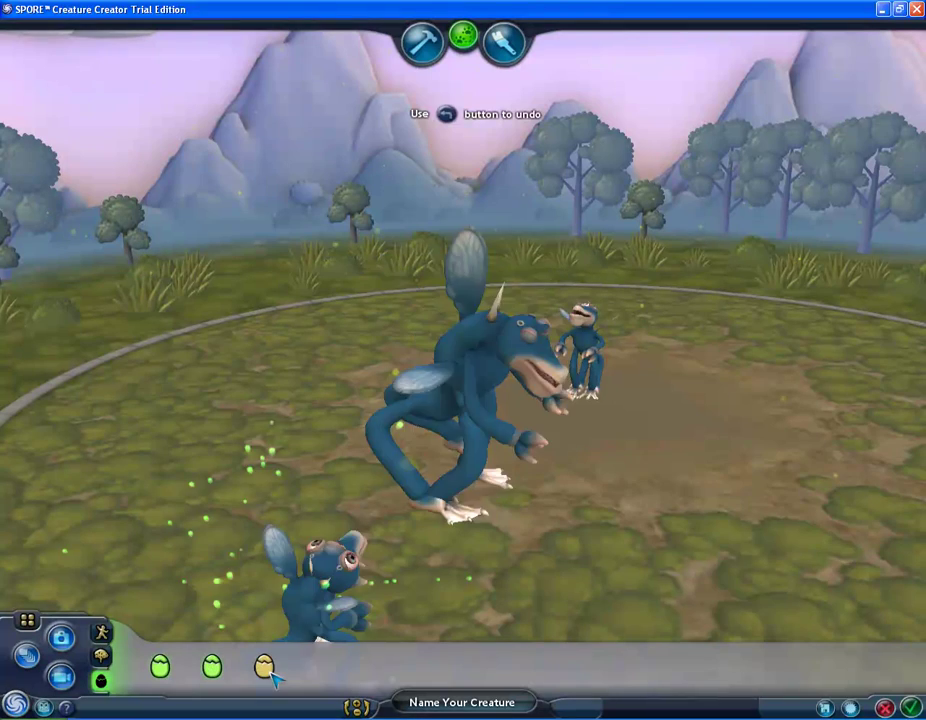
click(264, 667)
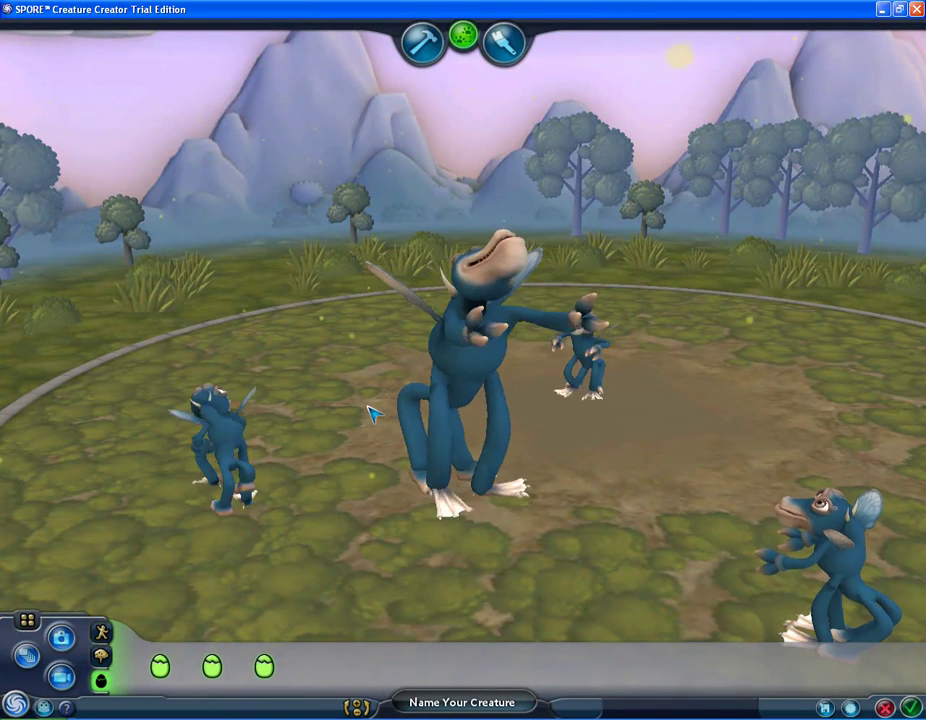
click(595, 458)
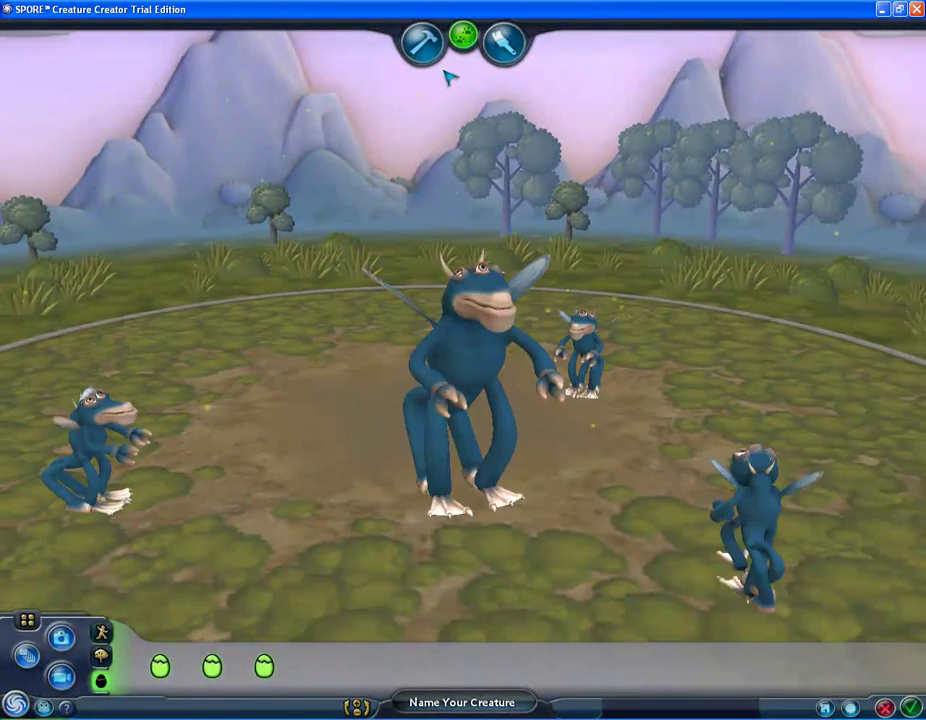
Return to building and remove the rear pair of legs from the body.
click(423, 45)
mouse_move(542, 537)
mouse_down()
mouse_move(600, 546)
mouse_move(544, 517)
mouse_up()
drag(755, 455, 95, 442)
Pull the spine upwards and backwards so the body and neck stand more upright.
drag(565, 522, 666, 441)
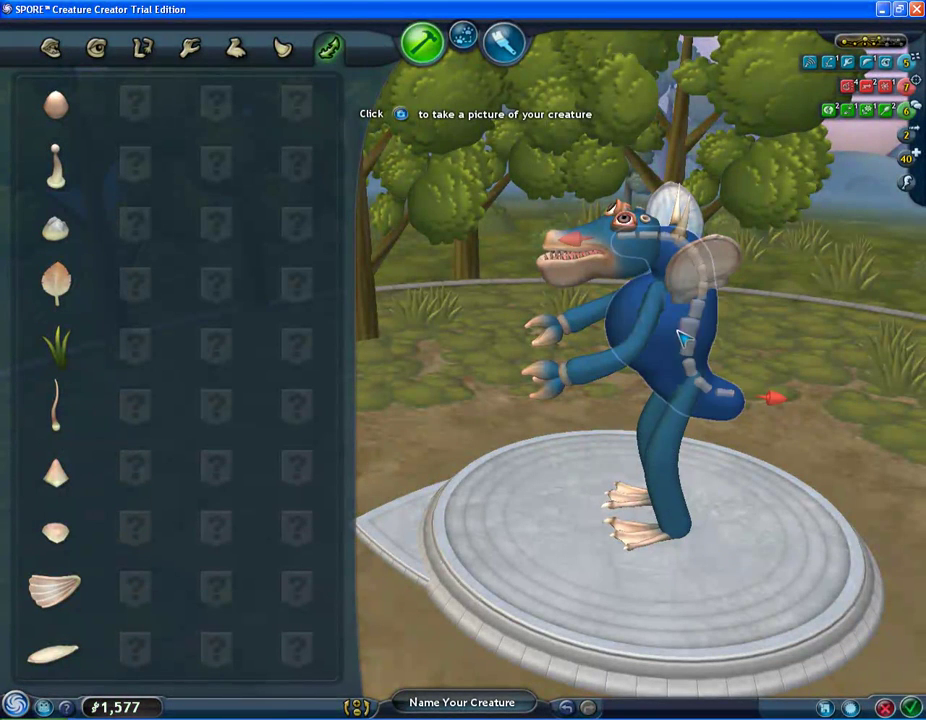
drag(698, 330, 799, 172)
drag(599, 537, 467, 184)
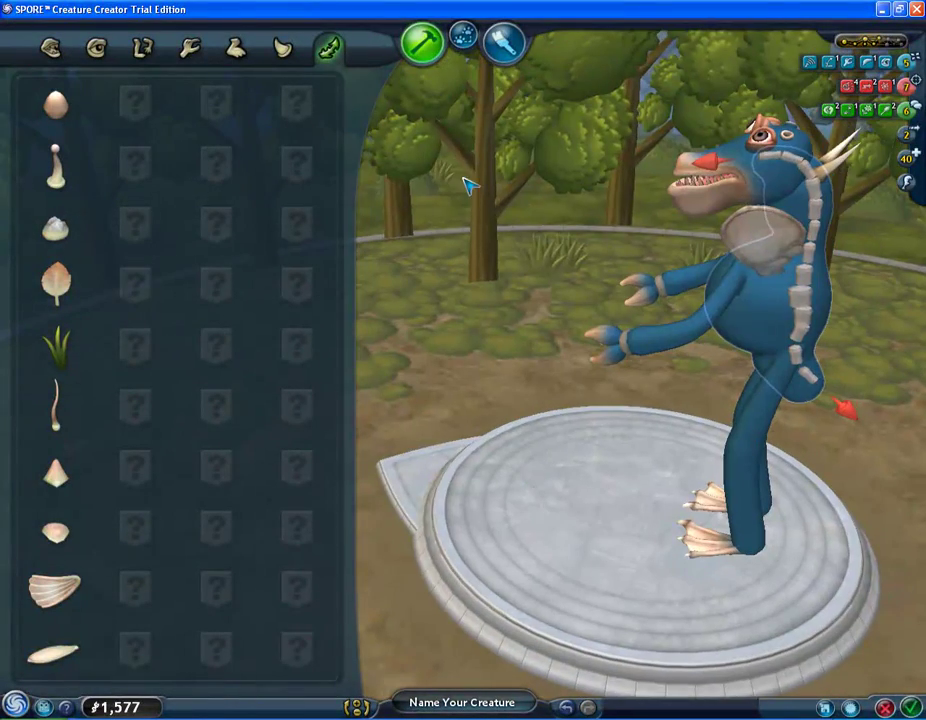
Test-drive the two-legged creature by walking it to different spots on the ground.
click(463, 40)
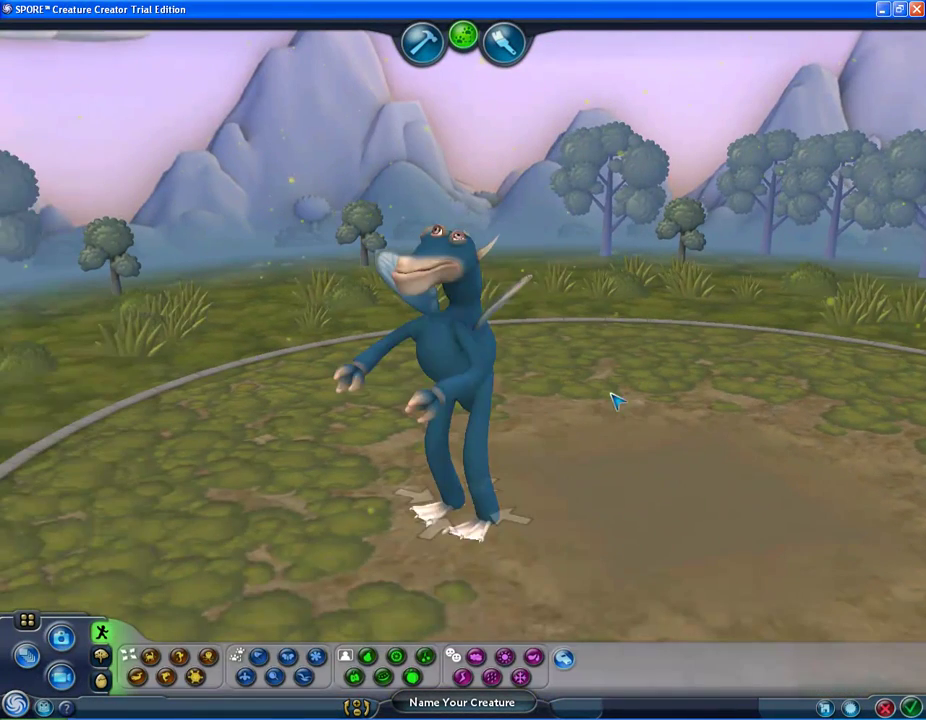
click(655, 430)
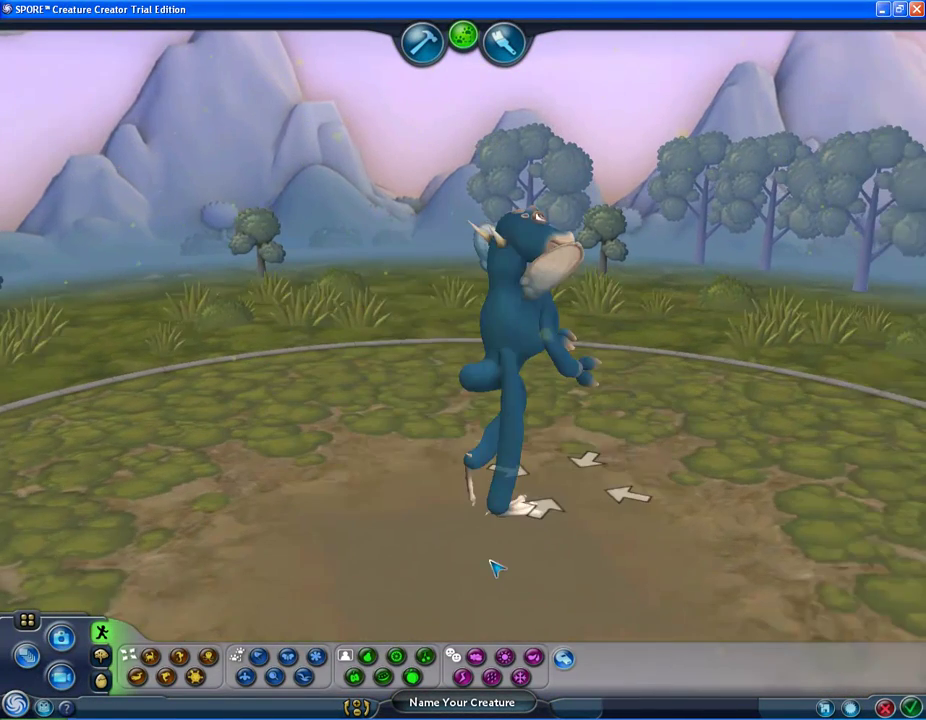
click(497, 568)
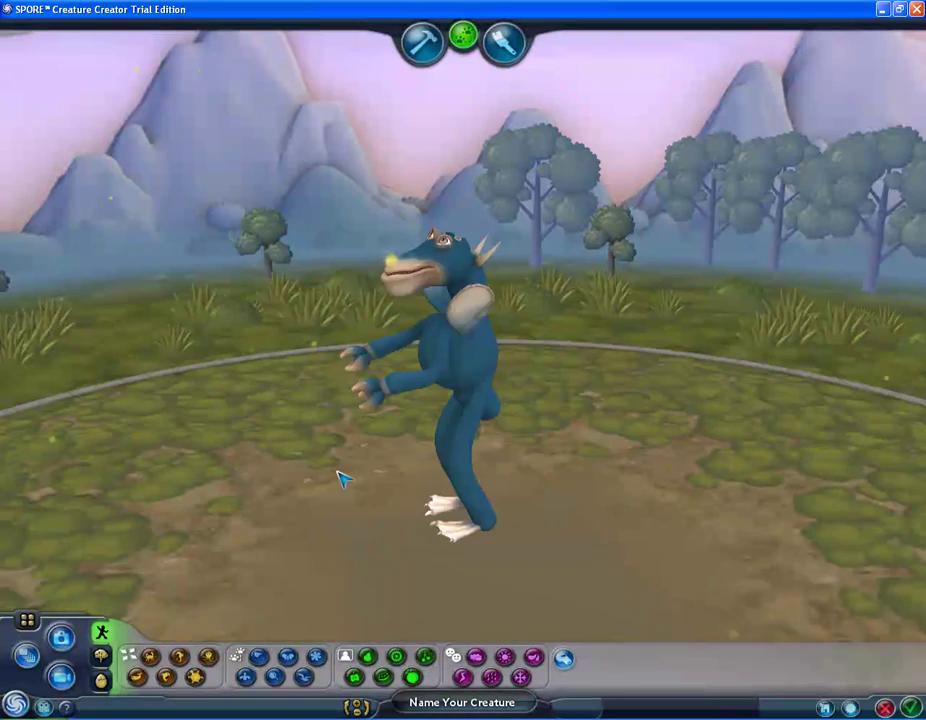
click(341, 477)
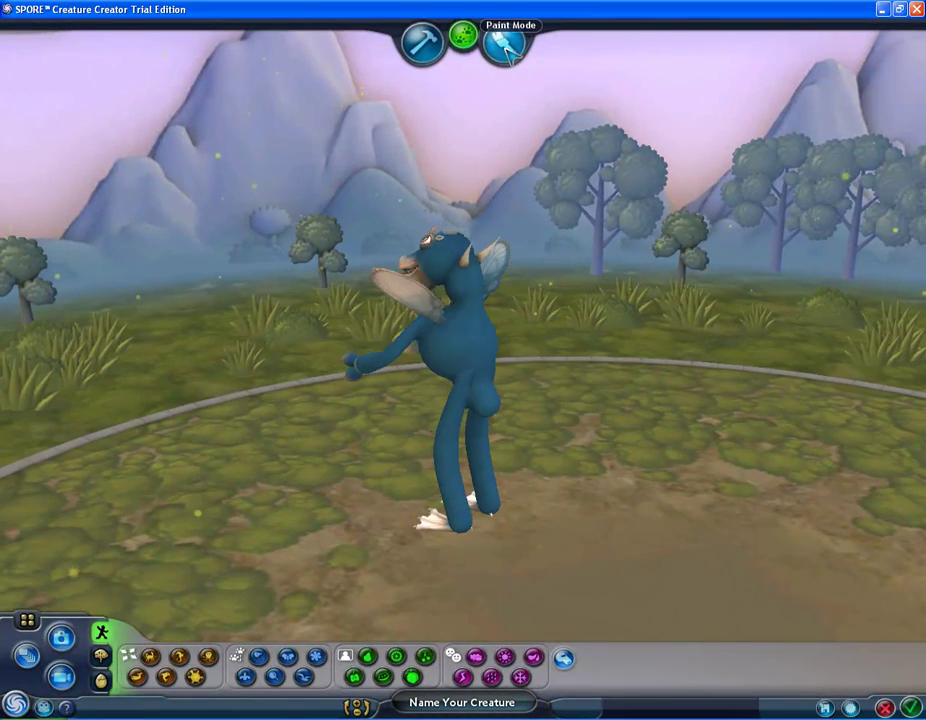
Switch to painting and apply the cream skin with orange-brown patches to the creature.
click(506, 46)
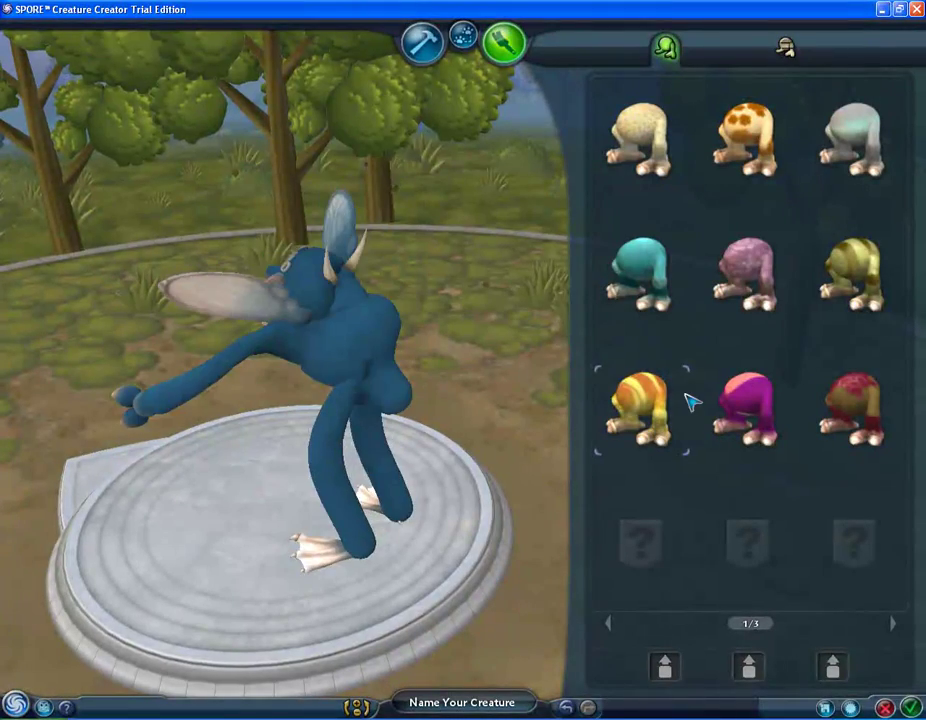
drag(217, 502, 277, 552)
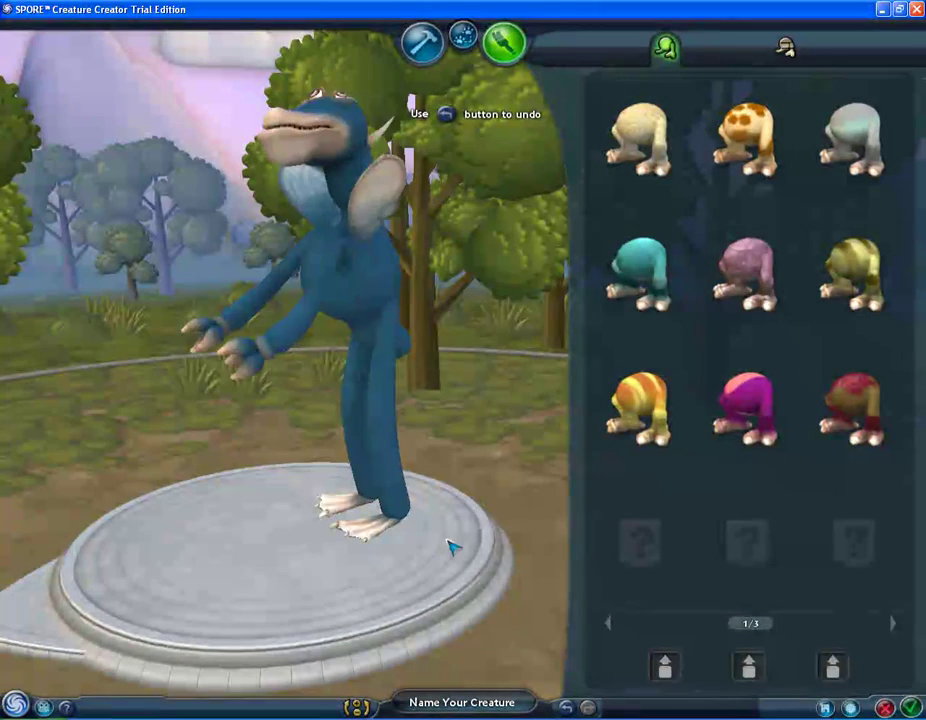
click(736, 148)
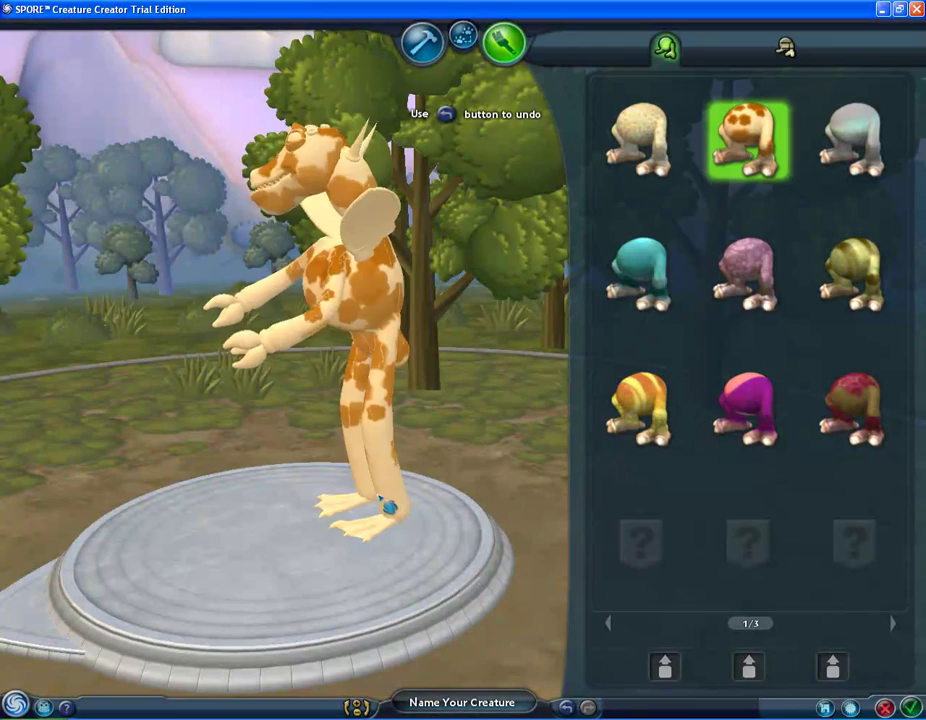
drag(464, 513, 415, 542)
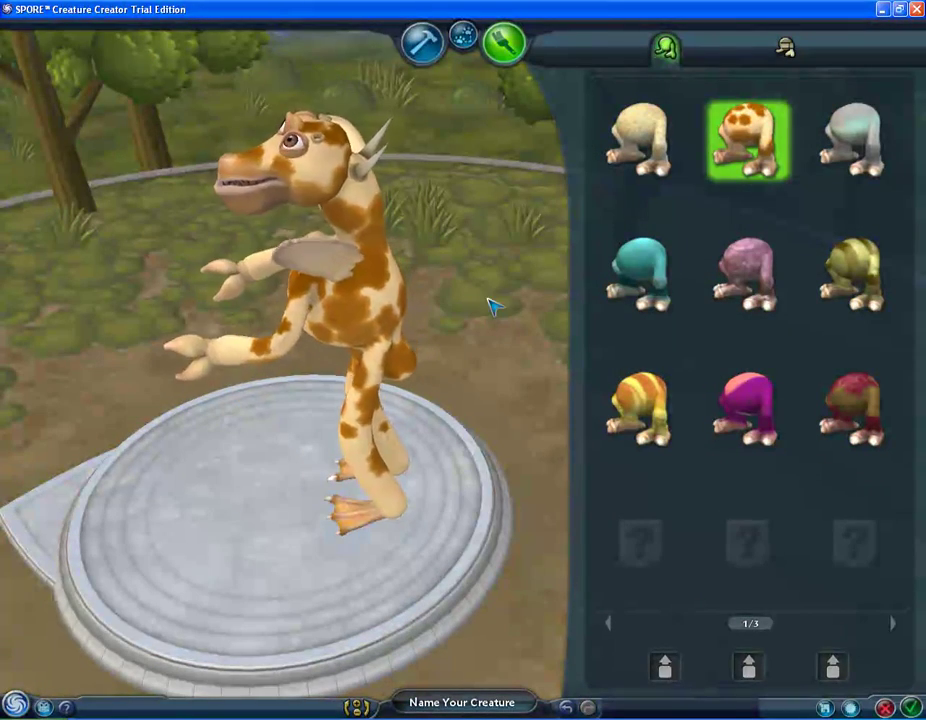
Set the skin's base colour to light green and open the Coat options.
click(787, 49)
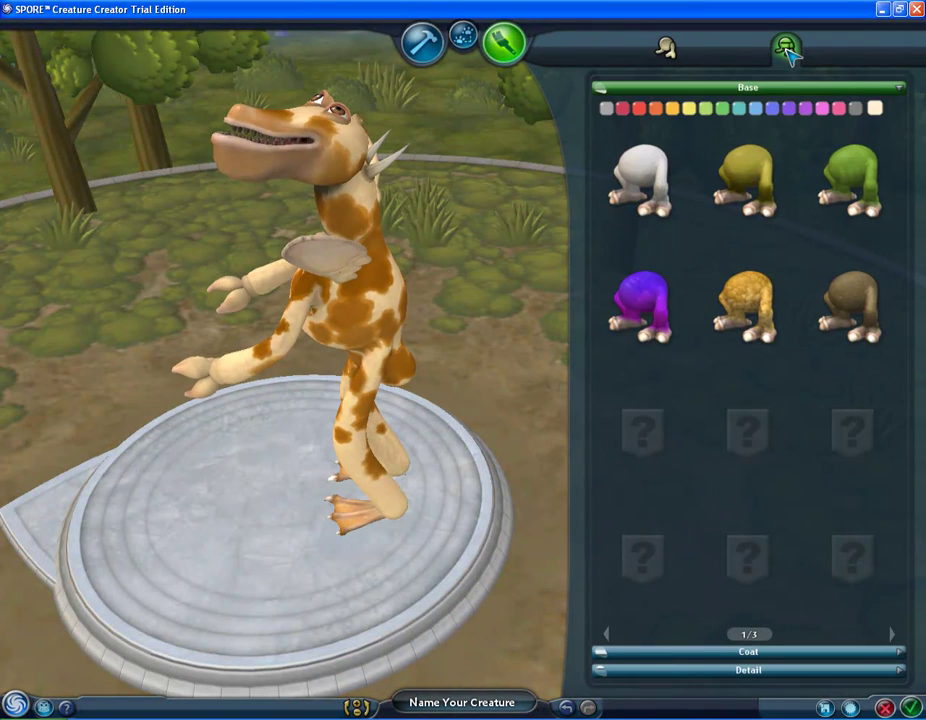
click(707, 108)
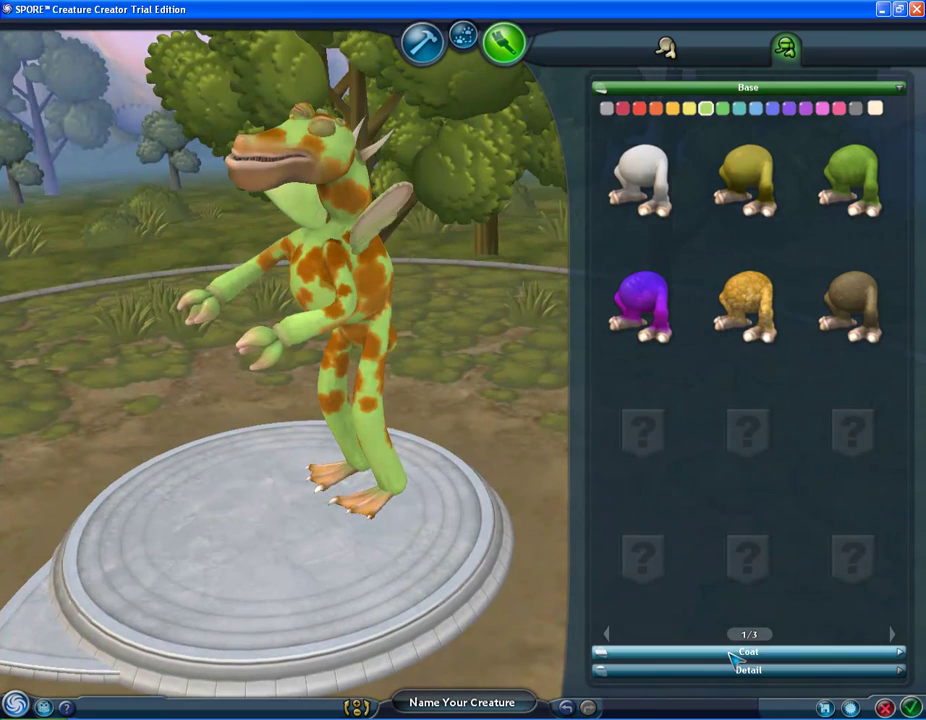
click(735, 651)
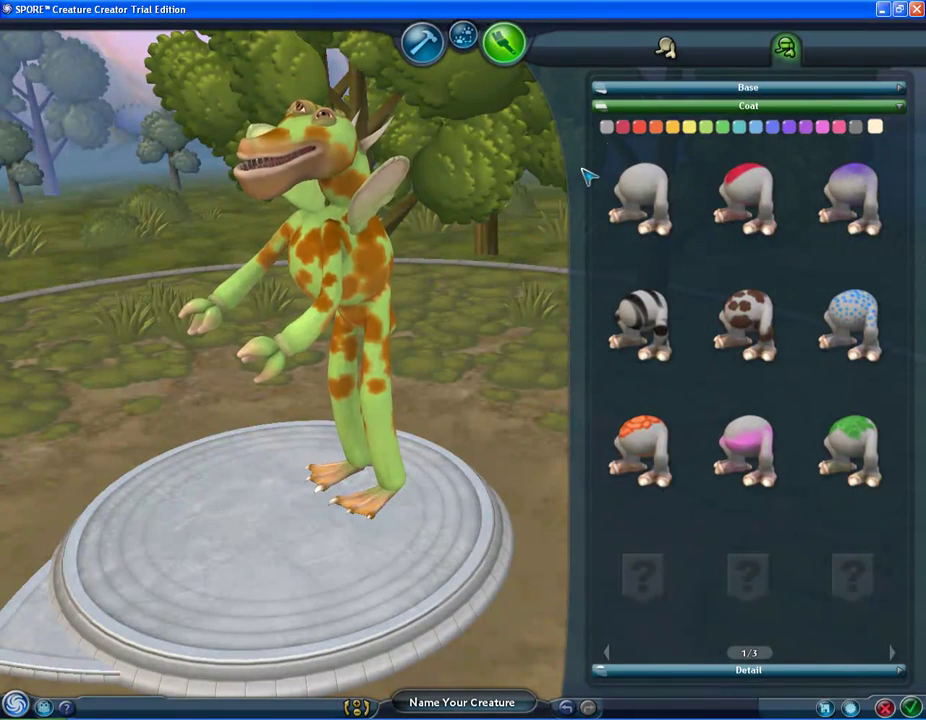
Paint the coat with the small-dot pattern in crimson red and add the salmon blotch pattern as the skin detail.
click(622, 127)
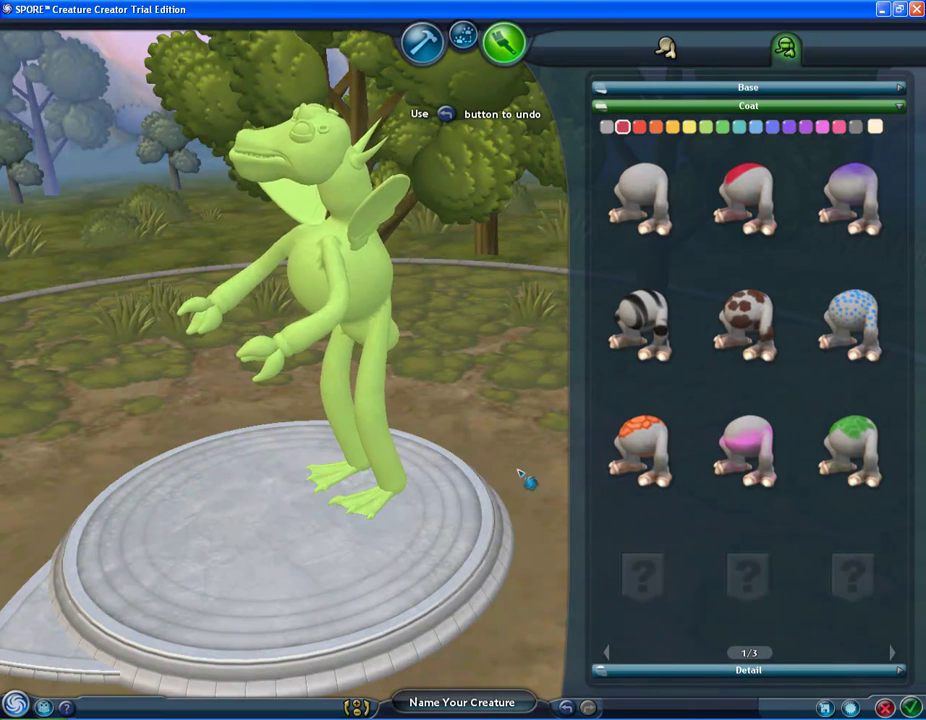
click(857, 335)
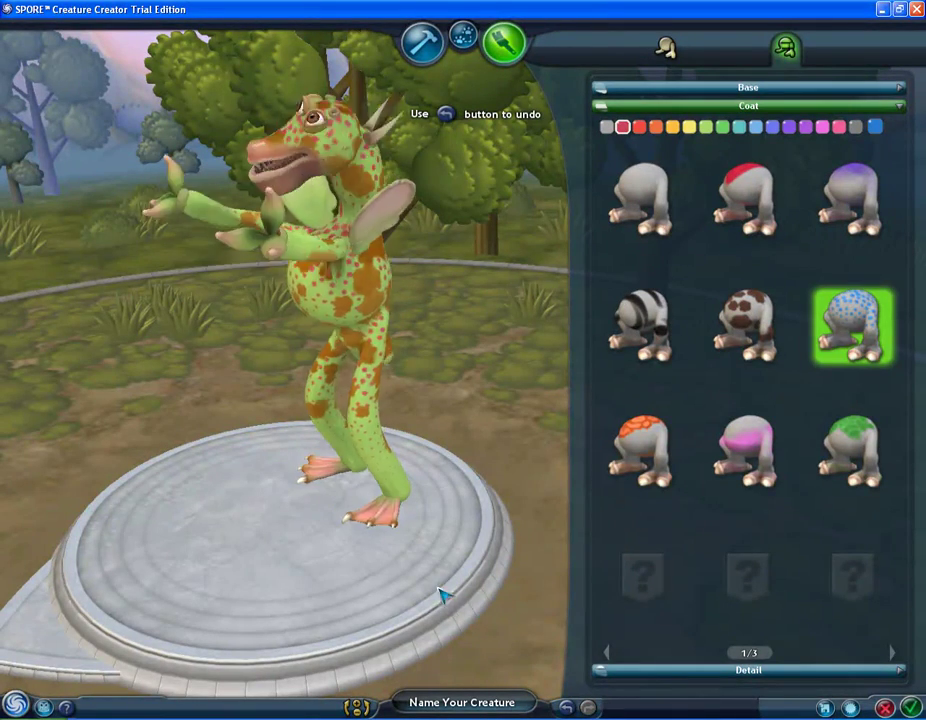
click(682, 670)
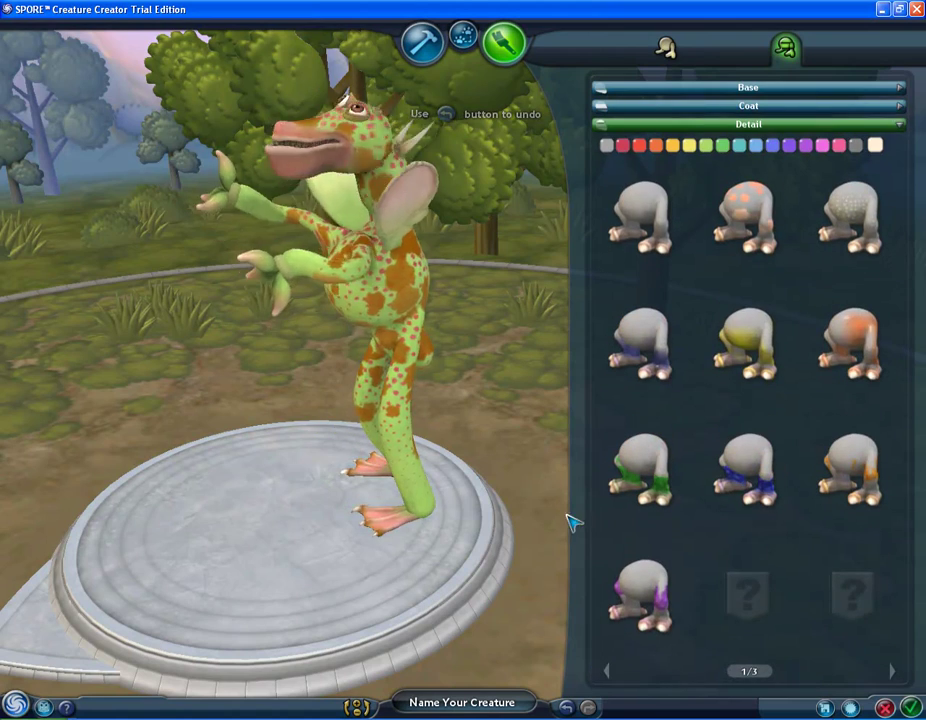
click(765, 228)
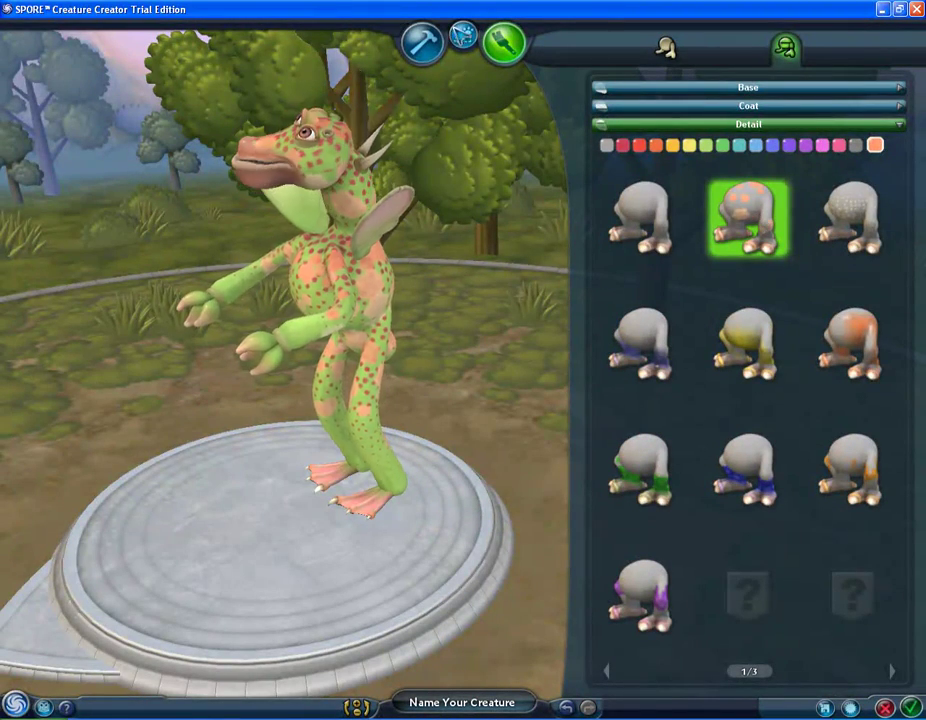
Test-drive the painted creature, walking it to various spots around the ground to view its skin from all sides.
click(455, 29)
click(330, 522)
click(549, 572)
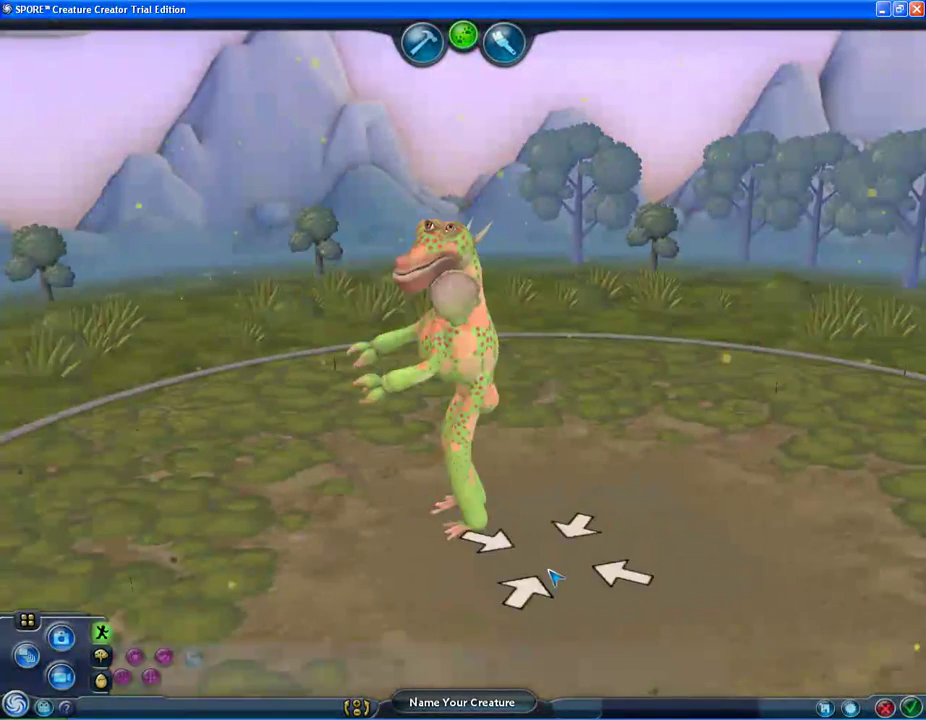
key(1)
click(356, 363)
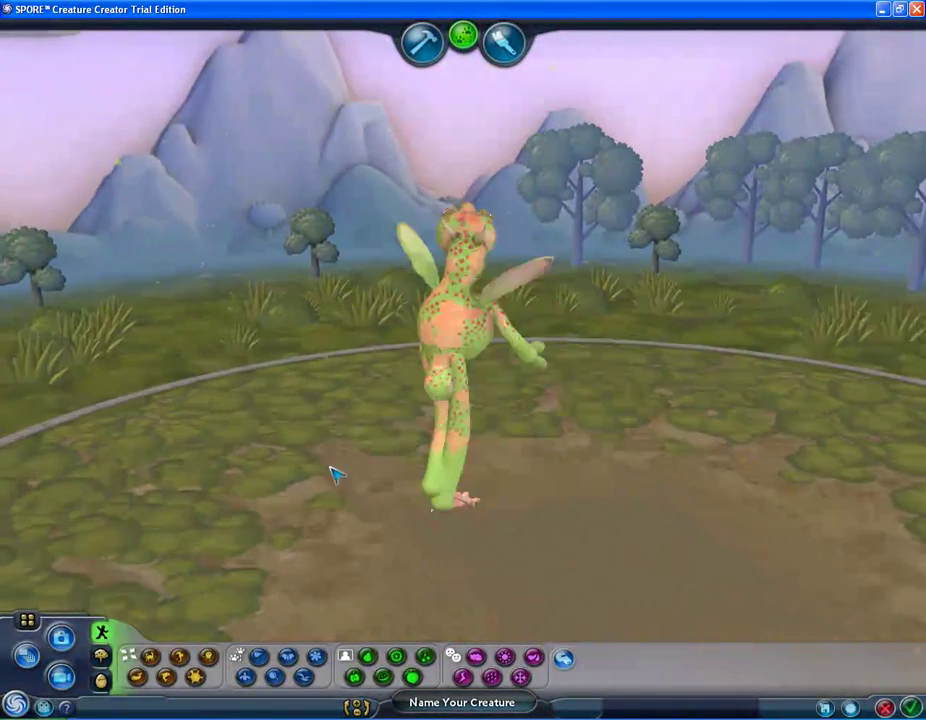
click(610, 554)
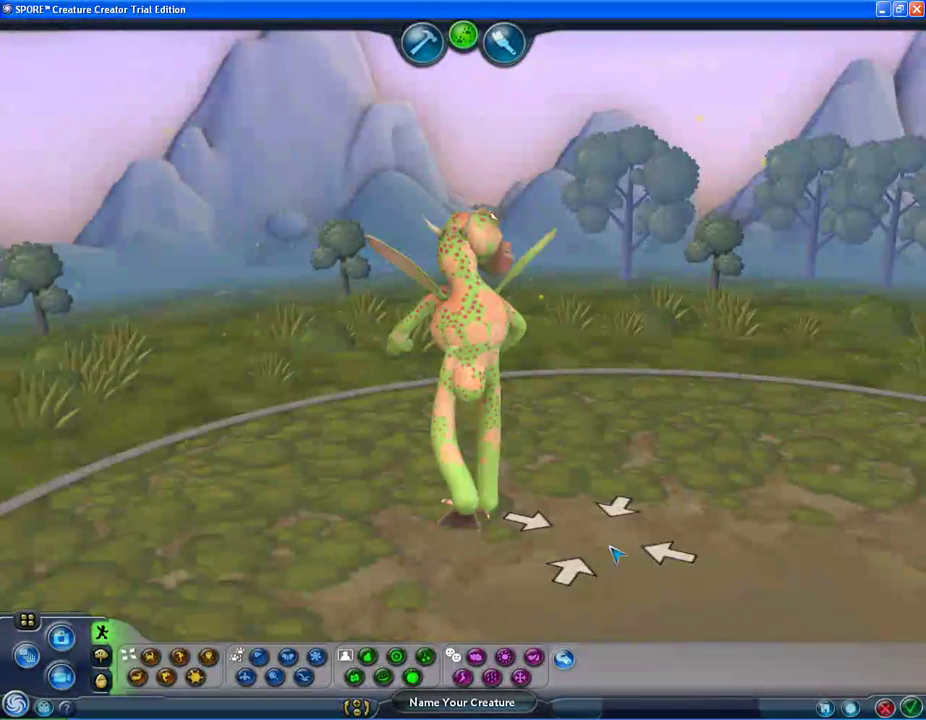
click(496, 605)
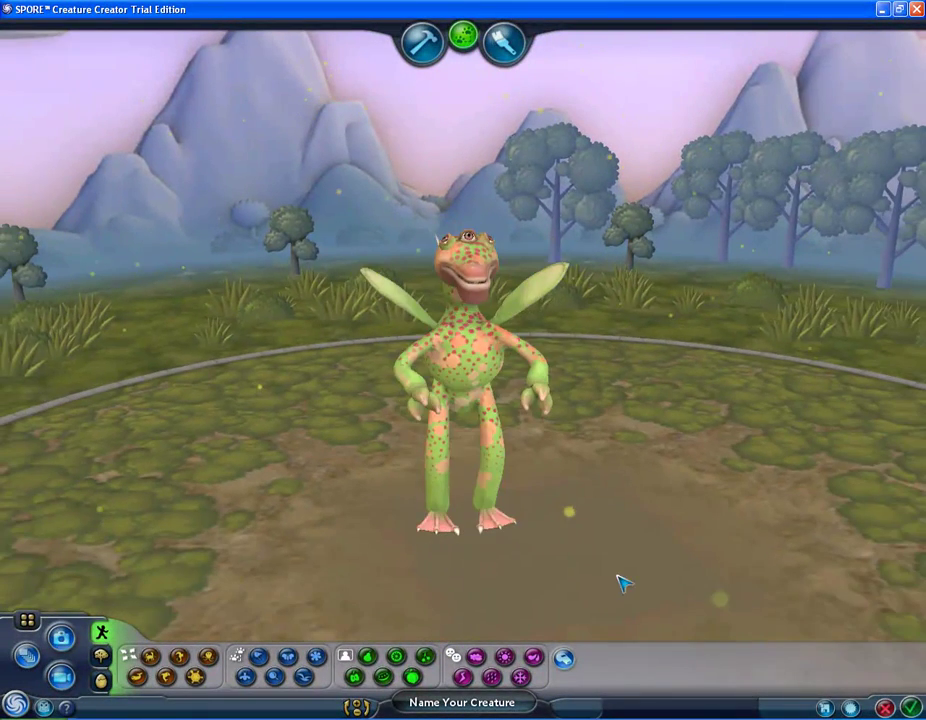
click(306, 550)
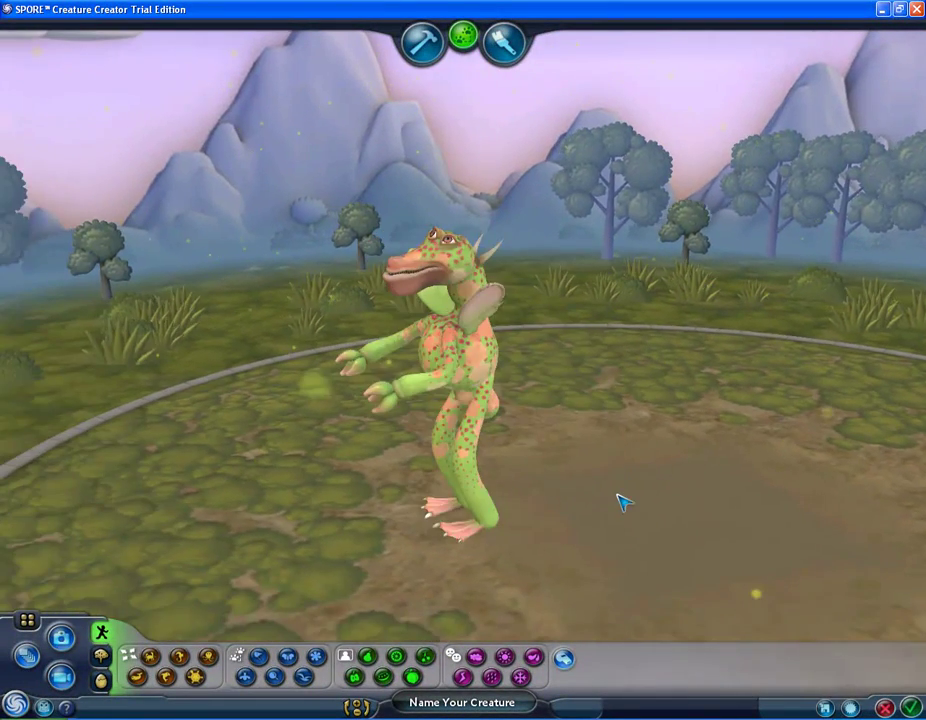
click(620, 502)
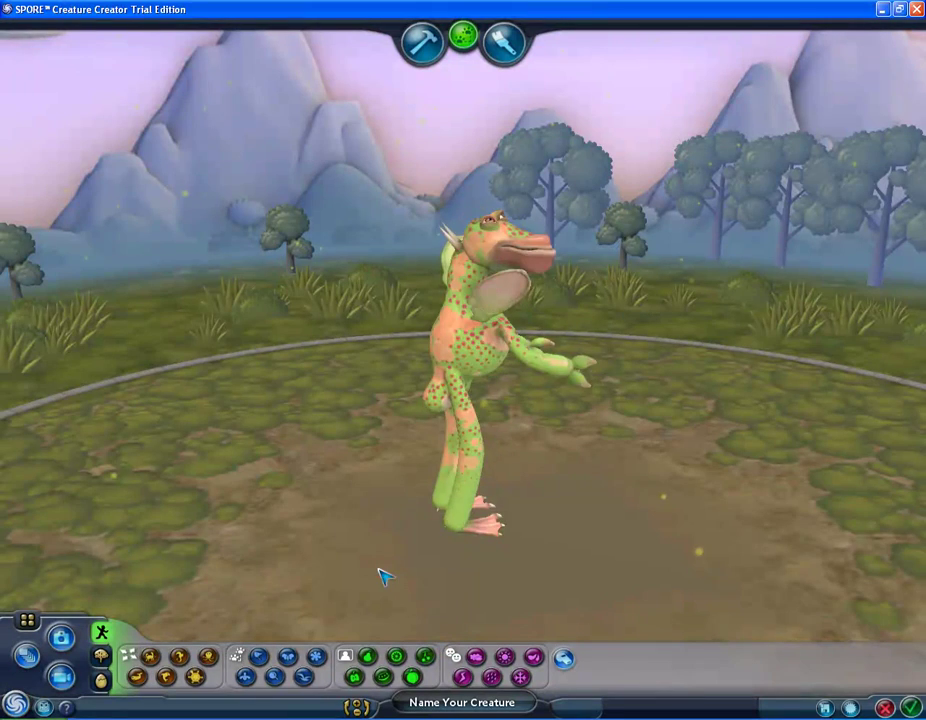
click(410, 548)
click(490, 560)
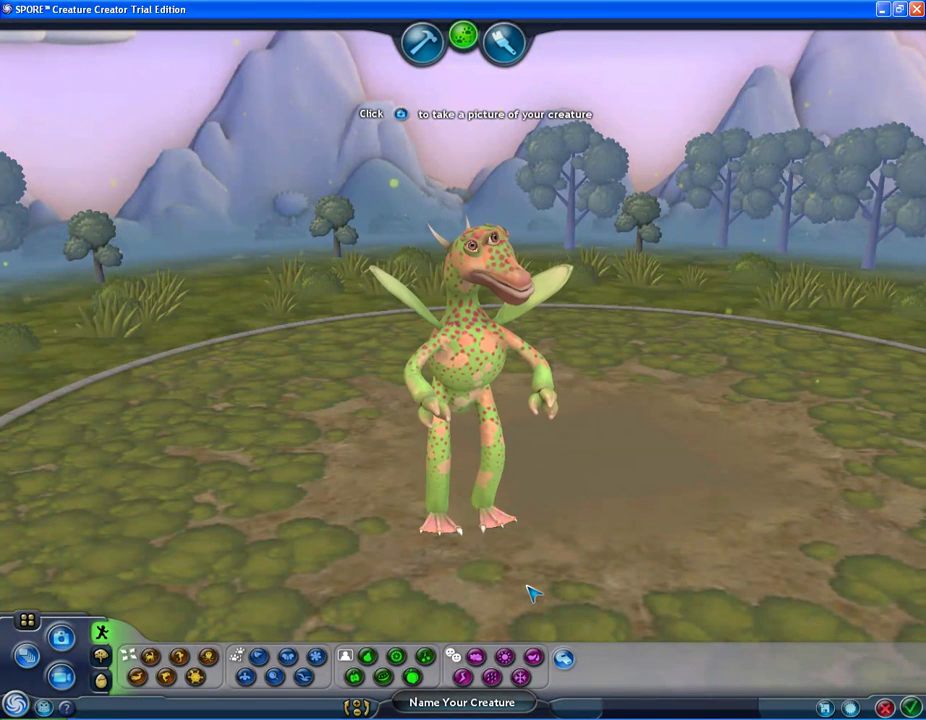
click(531, 594)
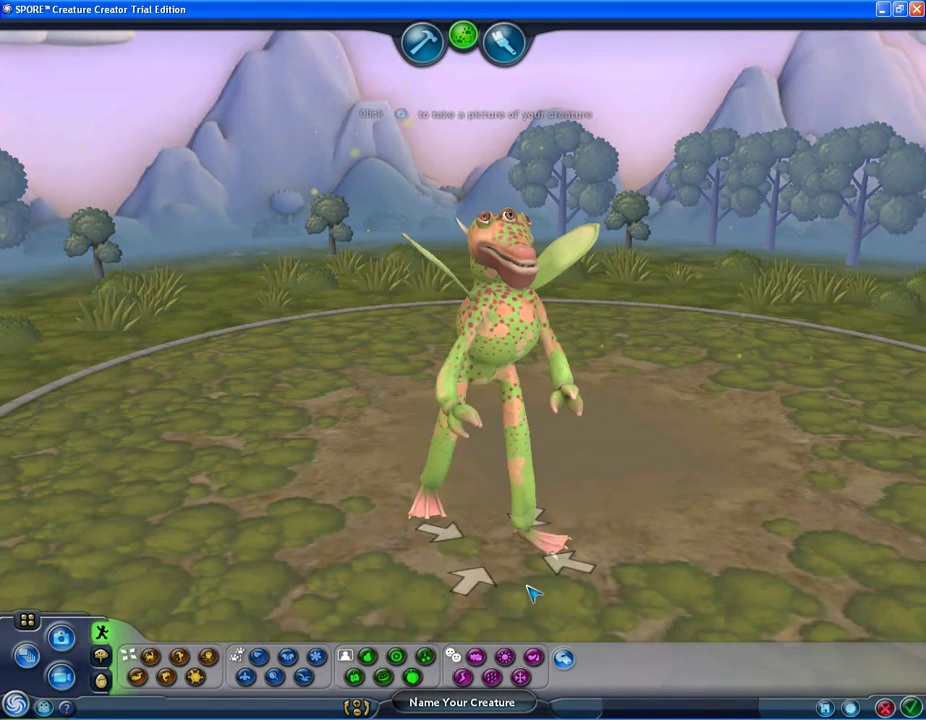
click(463, 600)
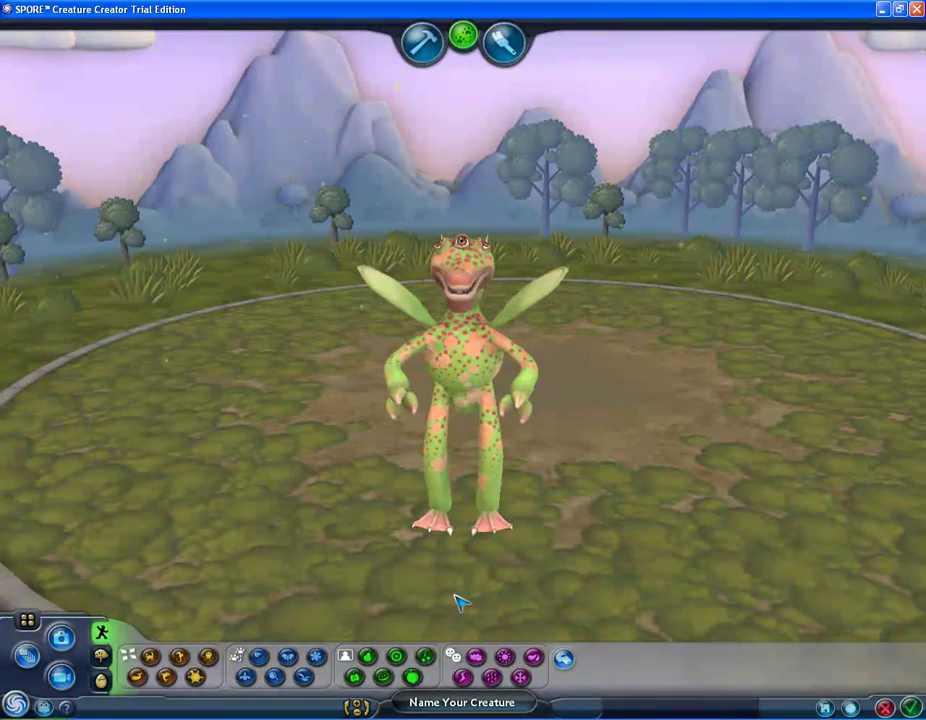